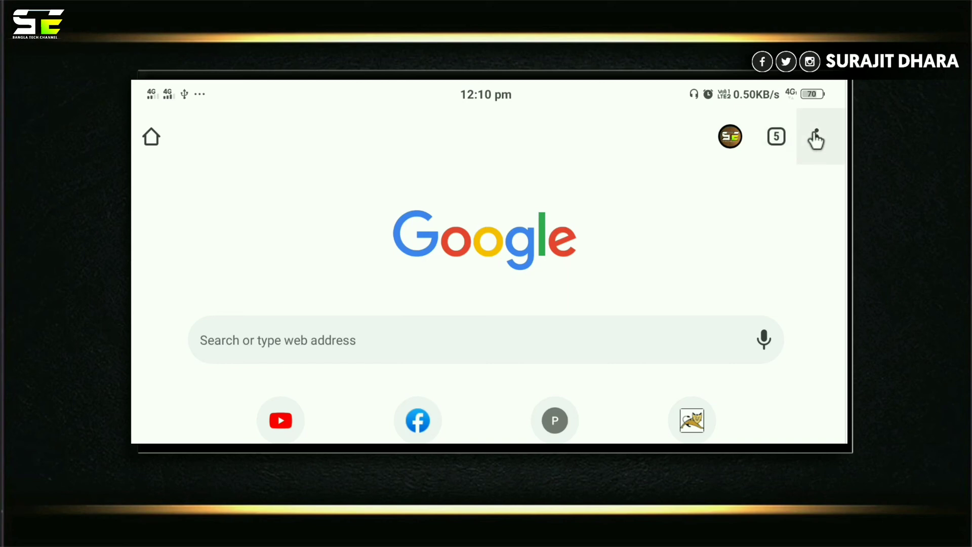
Request the desktop site from Chrome's three-dot menu.
left_click(817, 137)
scroll(755, 266, "down", 2)
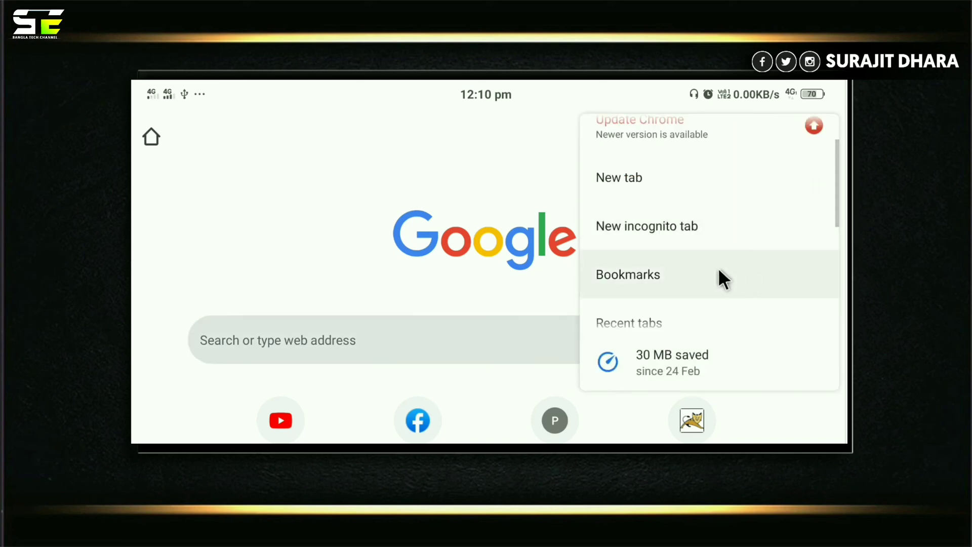
scroll(685, 243, "down", 4)
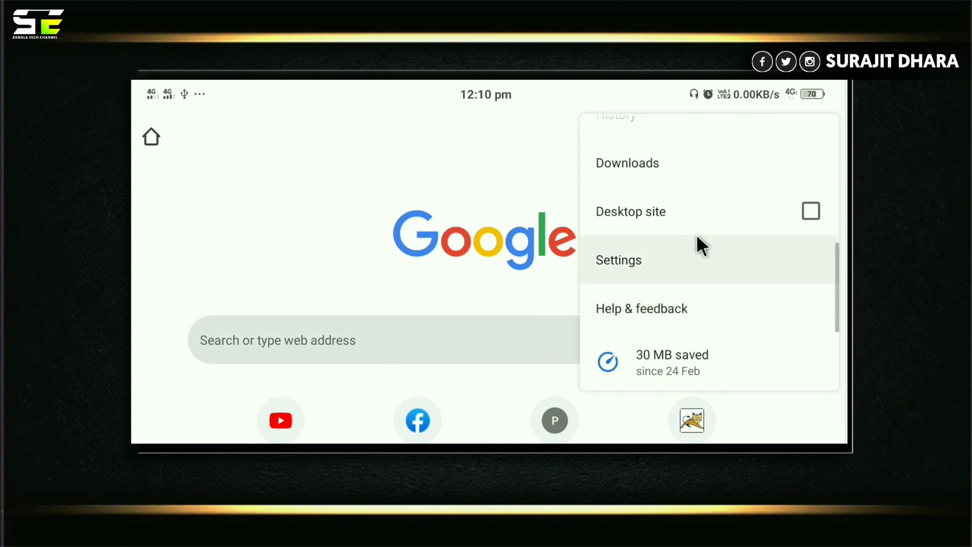
left_click(701, 228)
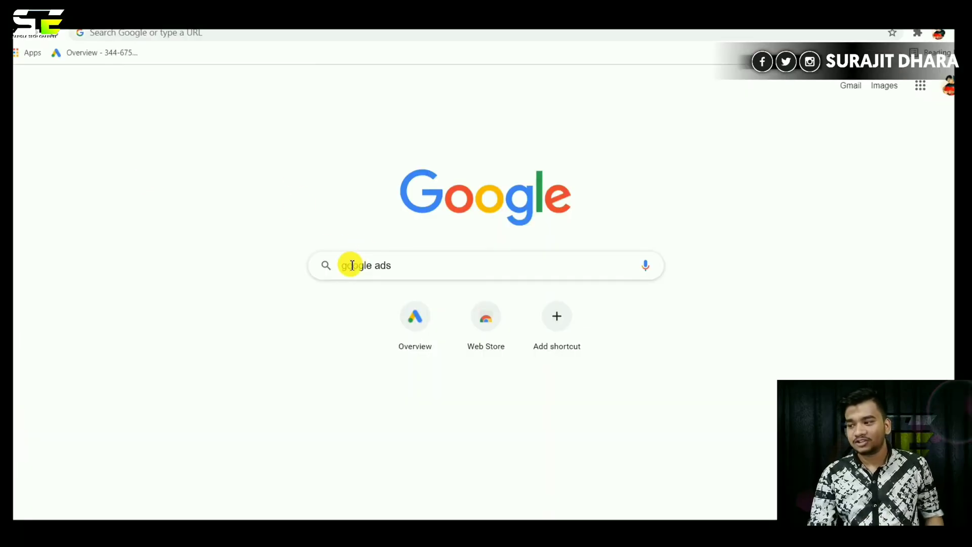
Search Google for 'google ads' and open the Google Ads result.
key("Return")
left_click(150, 186)
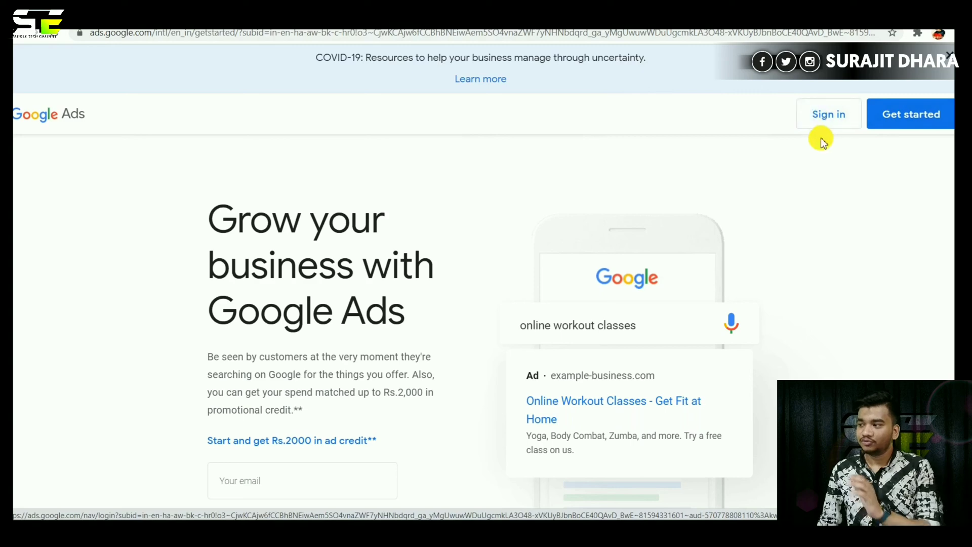
Get started in Google Ads, then go to Campaigns and begin a new campaign.
left_click(908, 114)
scroll(511, 269, "down", 5)
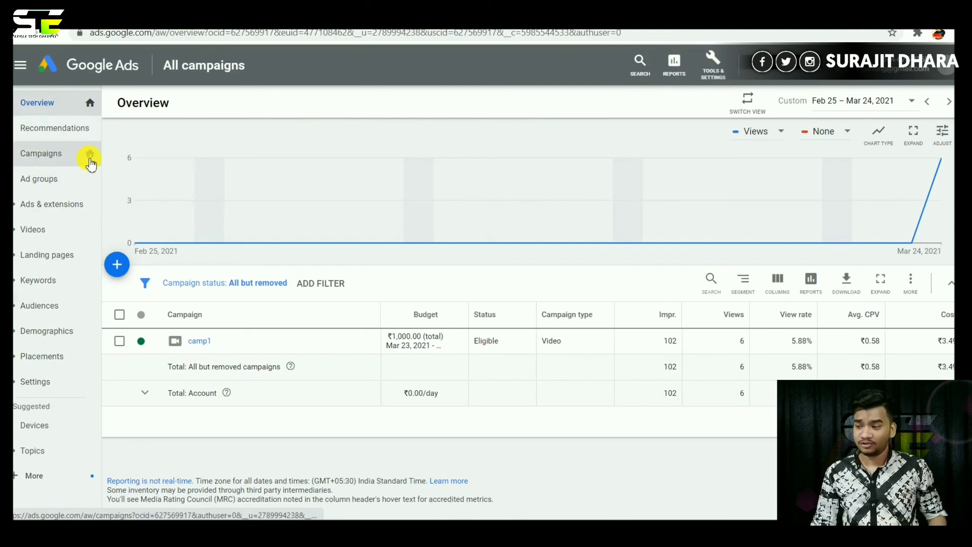
left_click(67, 169)
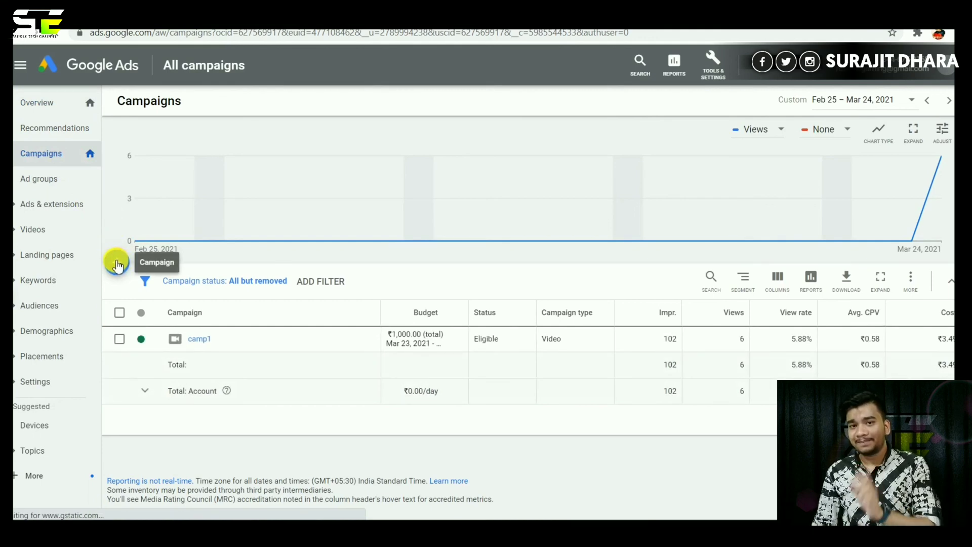
left_click(117, 265)
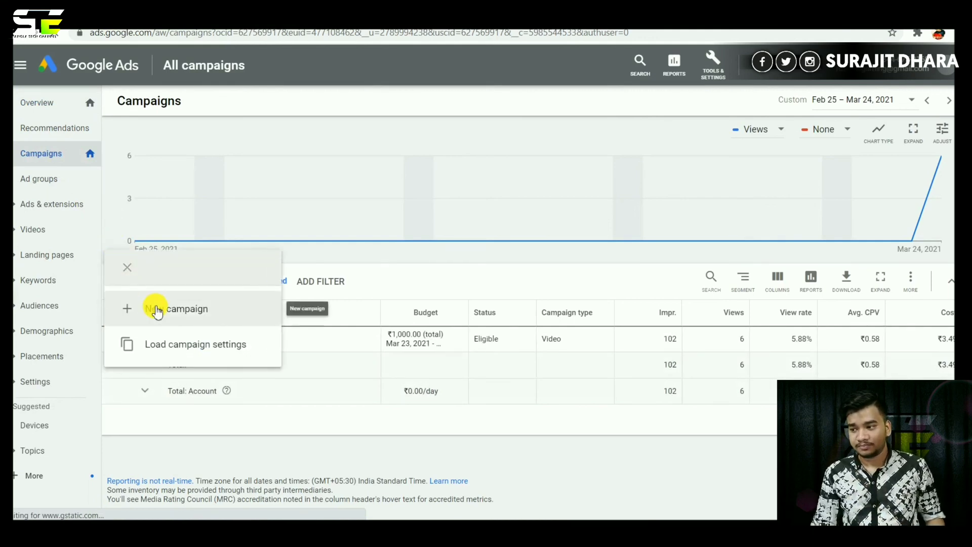
left_click(157, 310)
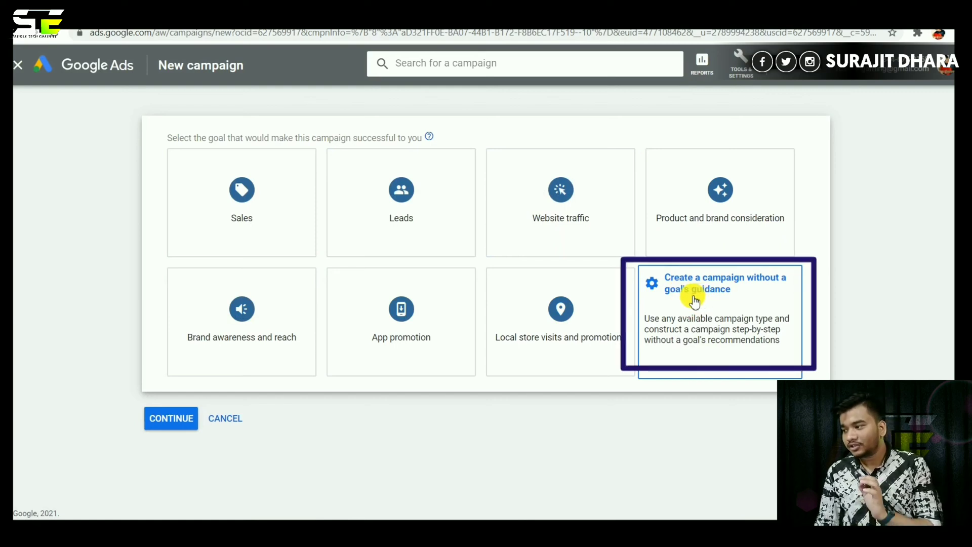
Start a Video campaign without goal guidance, keeping the Custom video campaign subtype.
left_click(693, 330)
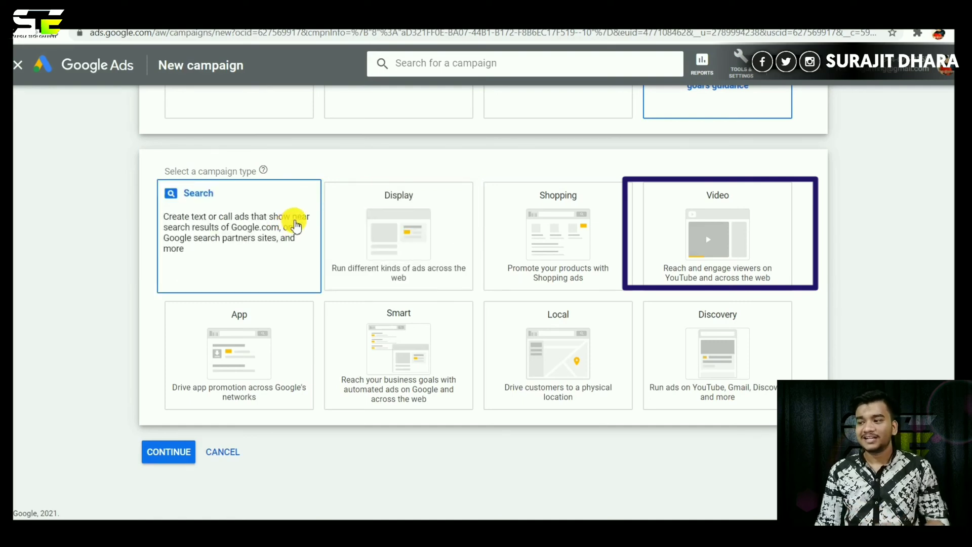
left_click(724, 238)
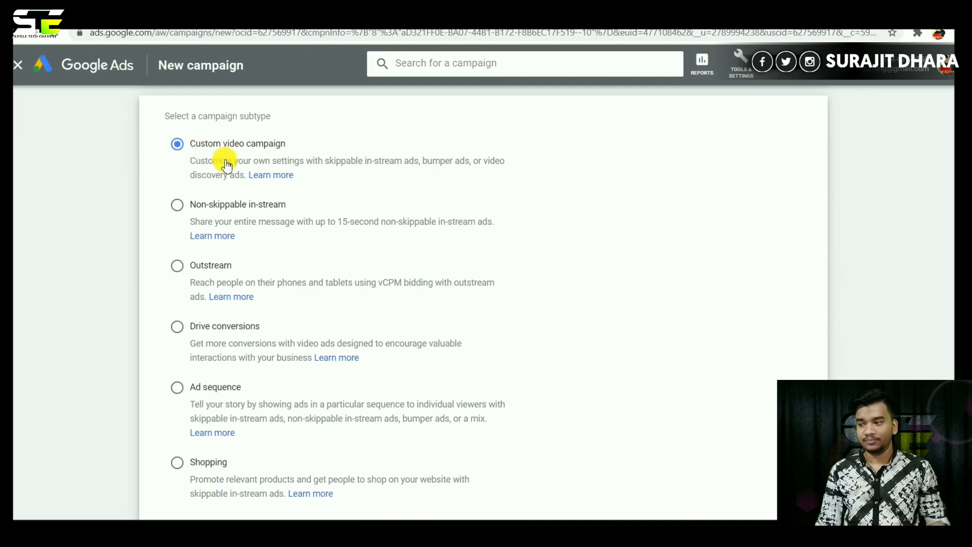
scroll(208, 223, "down", 2)
left_click(169, 455)
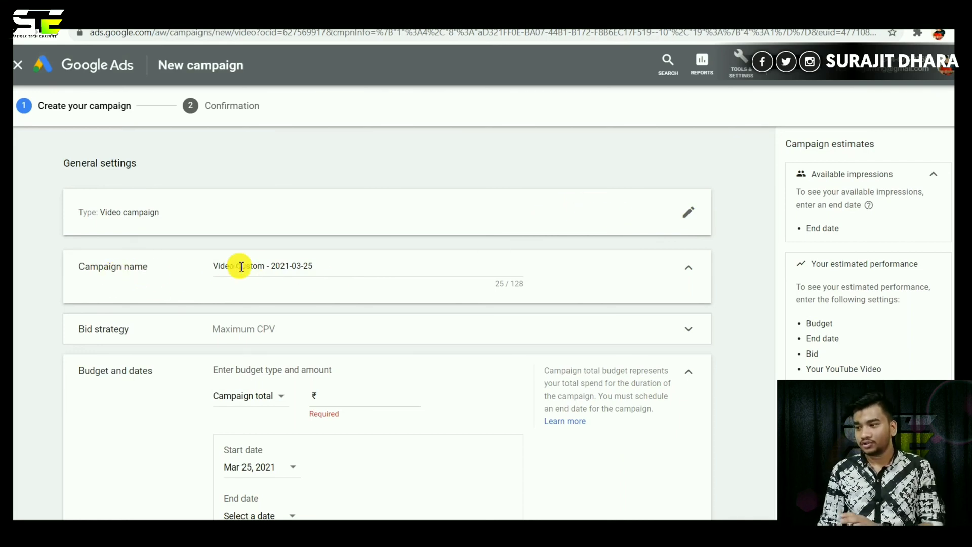
Name the campaign 'camp2' and confirm Maximum CPV as its bid strategy.
left_click(289, 265)
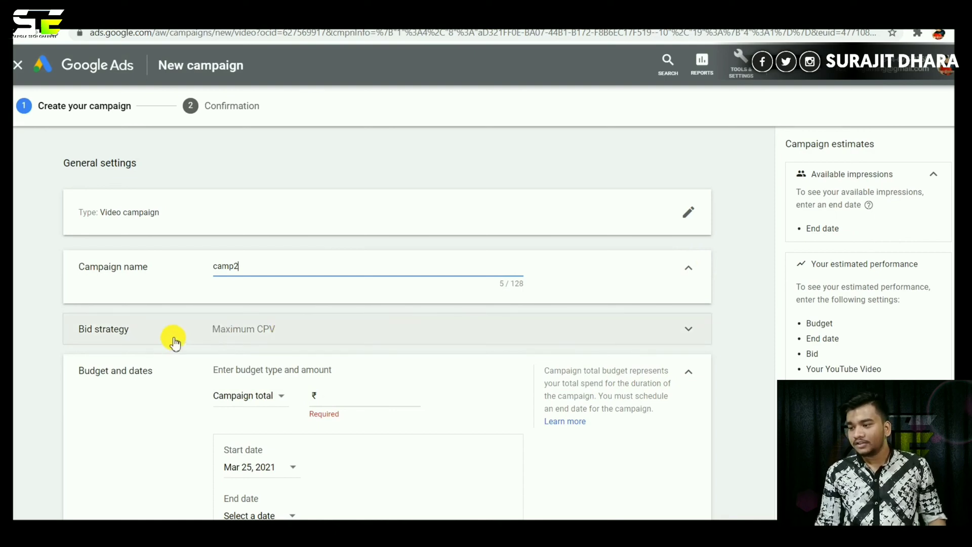
left_click(689, 329)
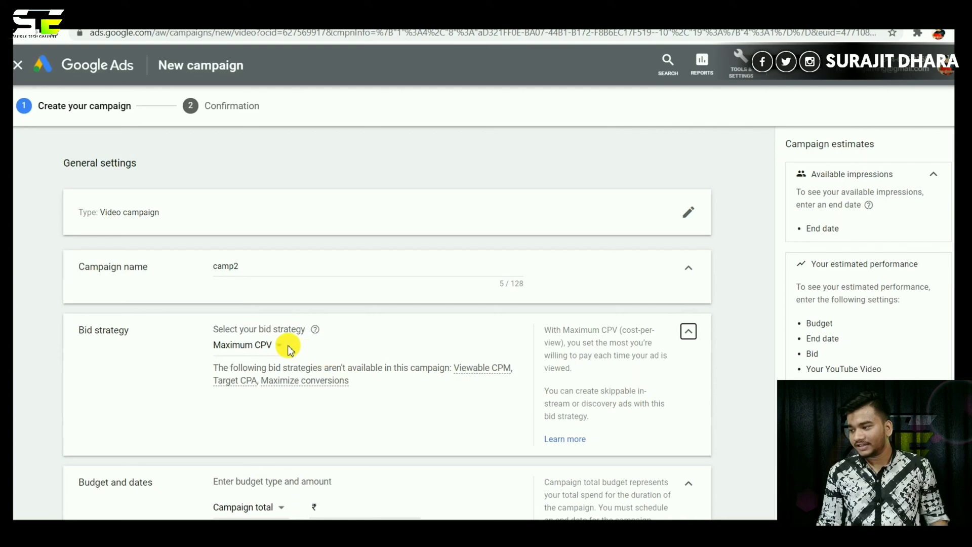
left_click(278, 348)
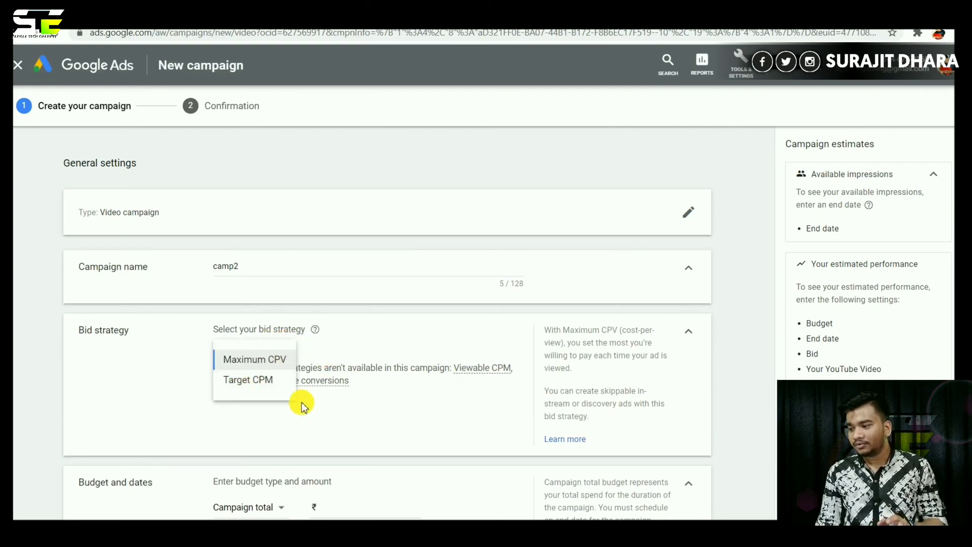
left_click(267, 360)
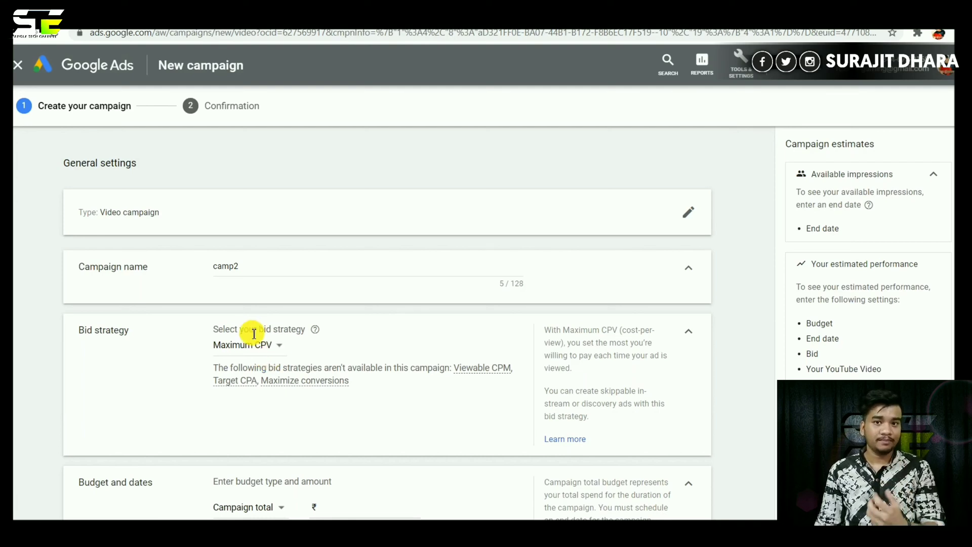
left_click(278, 347)
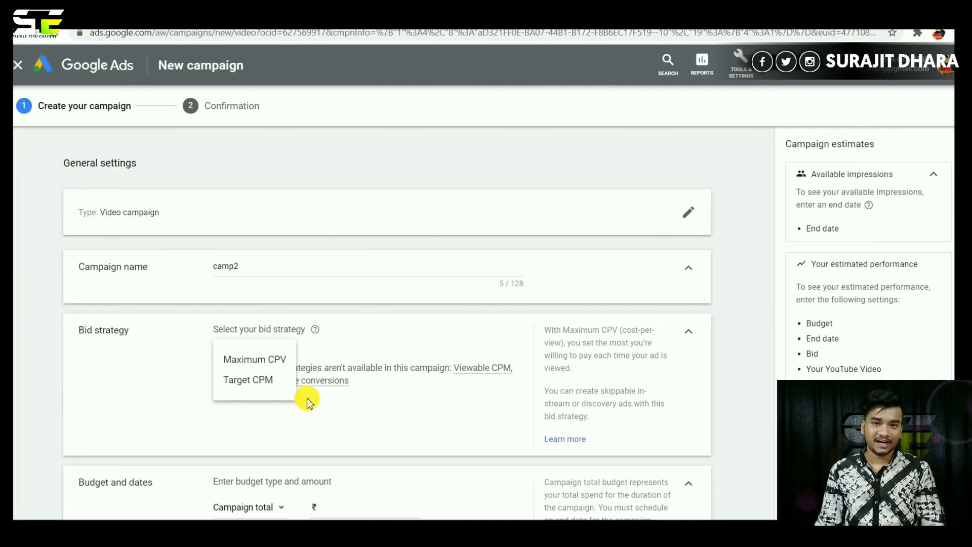
left_click(269, 361)
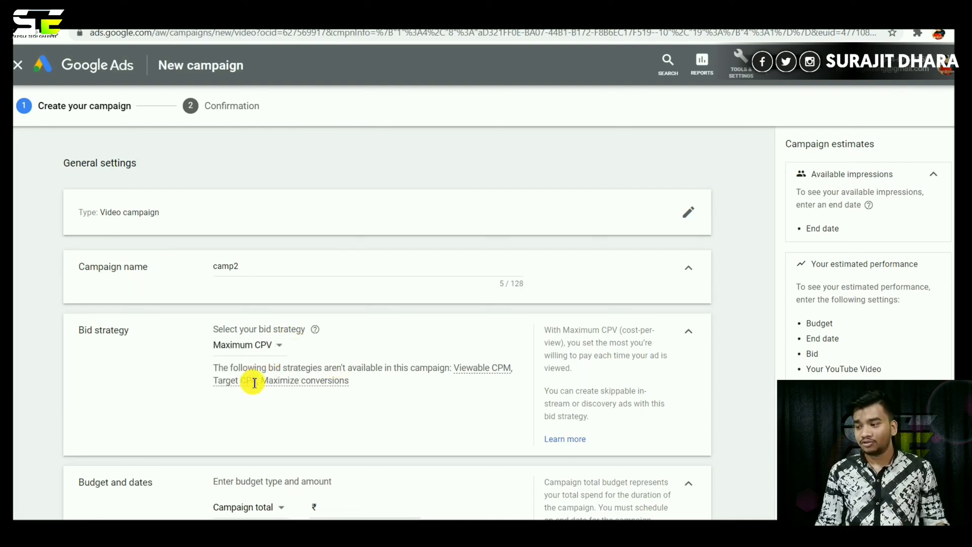
Set a ₹500 campaign total budget with the end date Mar 30, 2021.
scroll(388, 324, "down", 4)
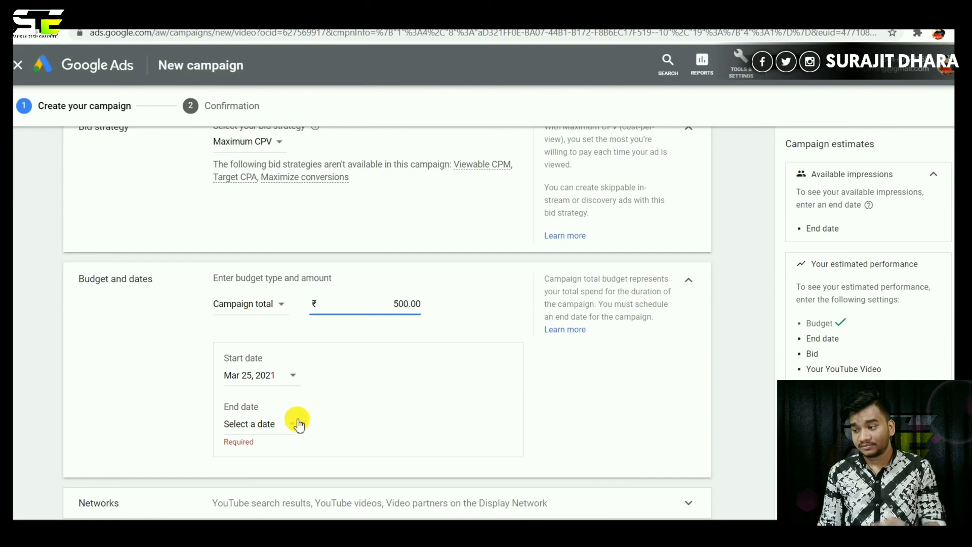
left_click(289, 426)
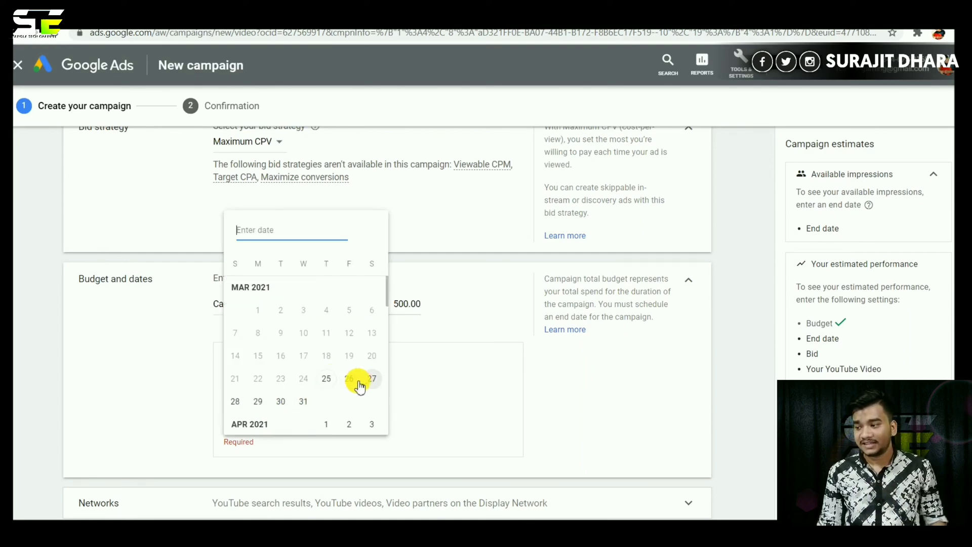
left_click(290, 409)
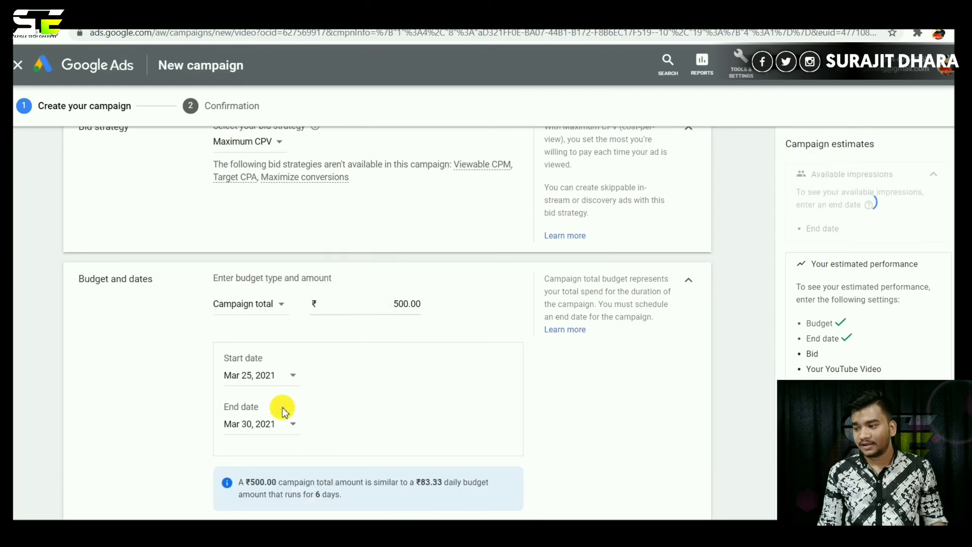
scroll(387, 324, "down", 4)
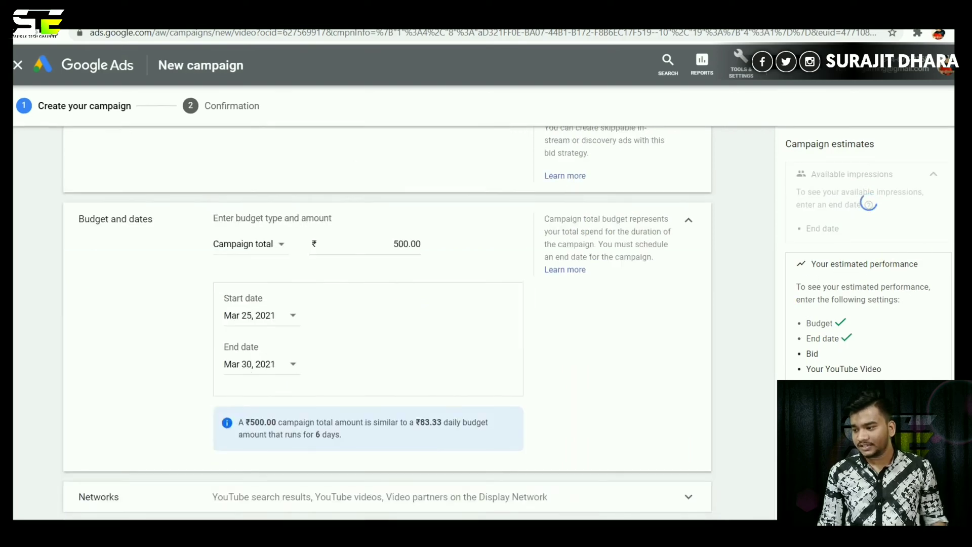
scroll(387, 324, "down", 1)
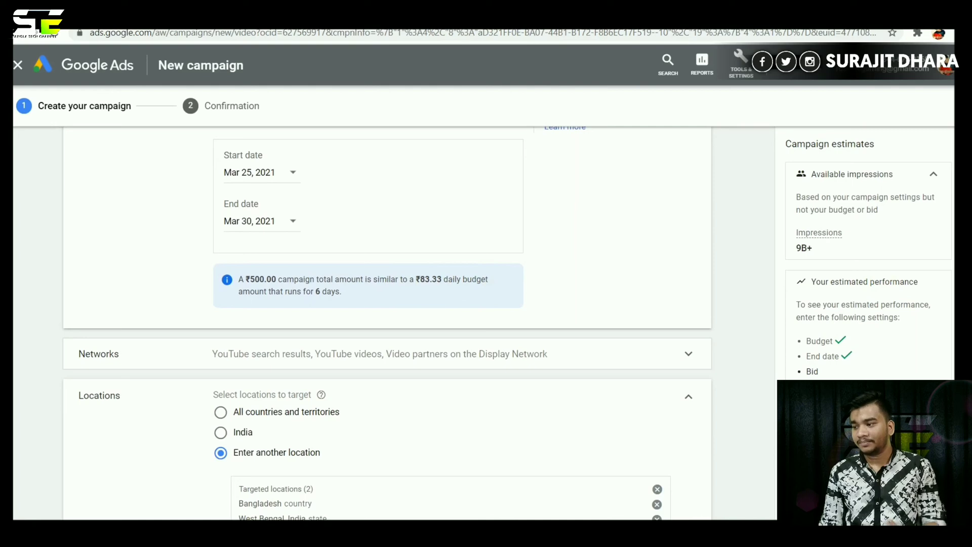
scroll(418, 233, "down", 3)
Untick Video partners on the Display Network so ads run only on YouTube.
left_click(419, 233)
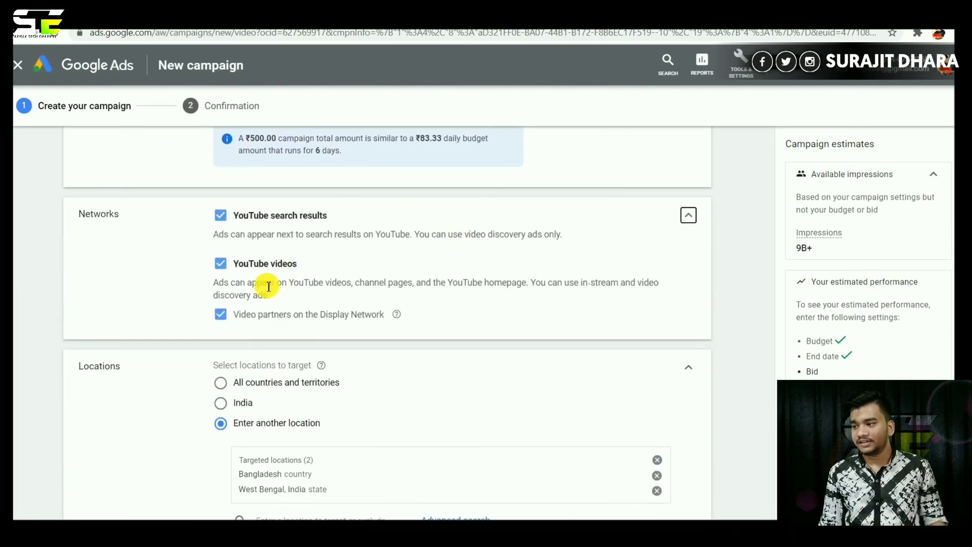
left_click(222, 317)
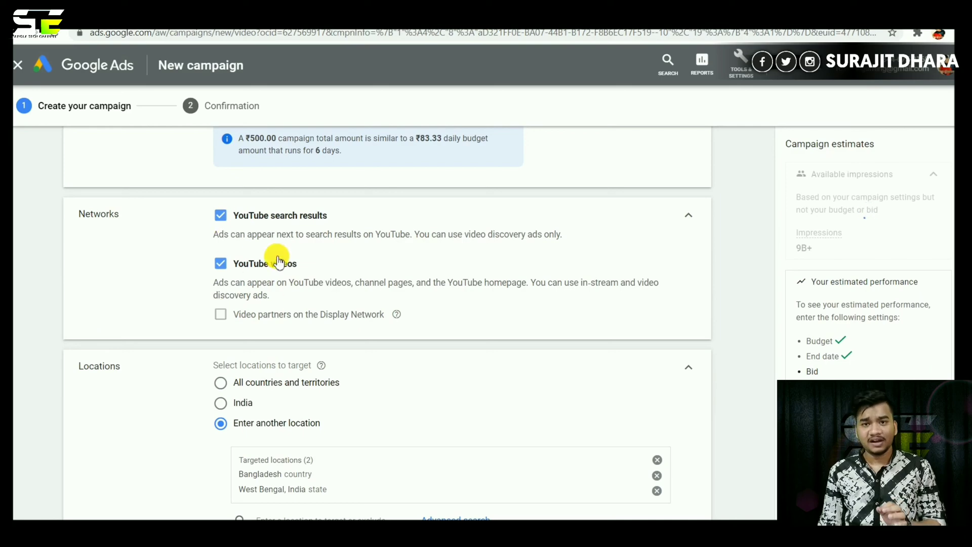
scroll(923, 221, "down", 4)
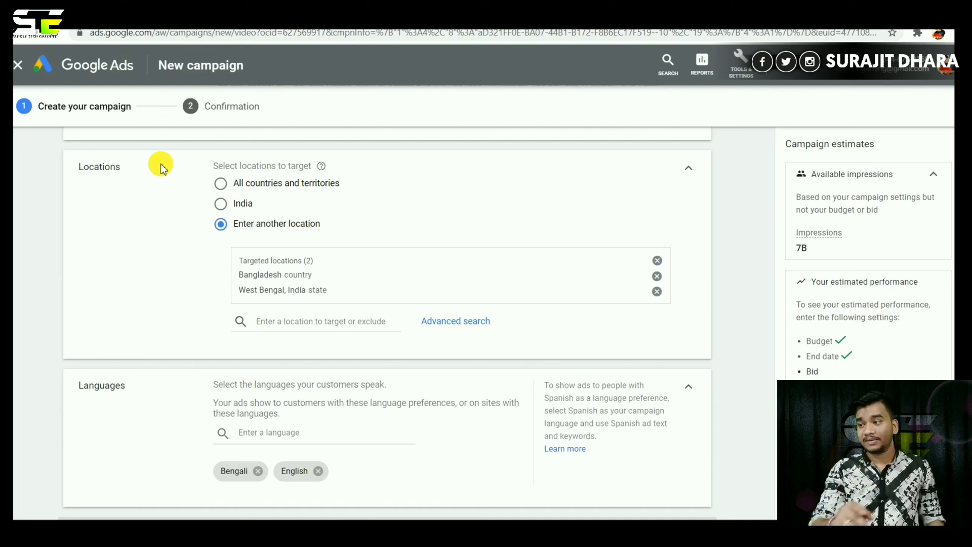
left_click(221, 205)
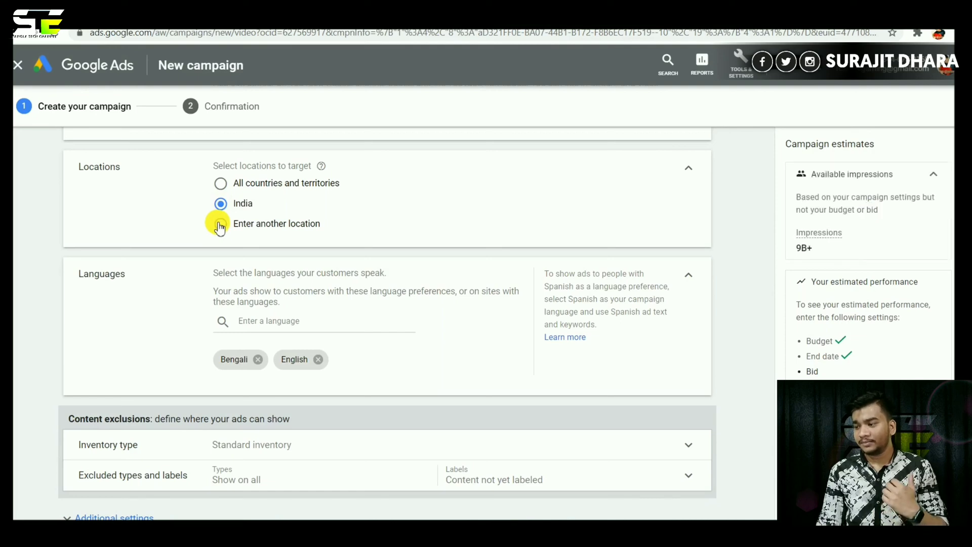
left_click(220, 223)
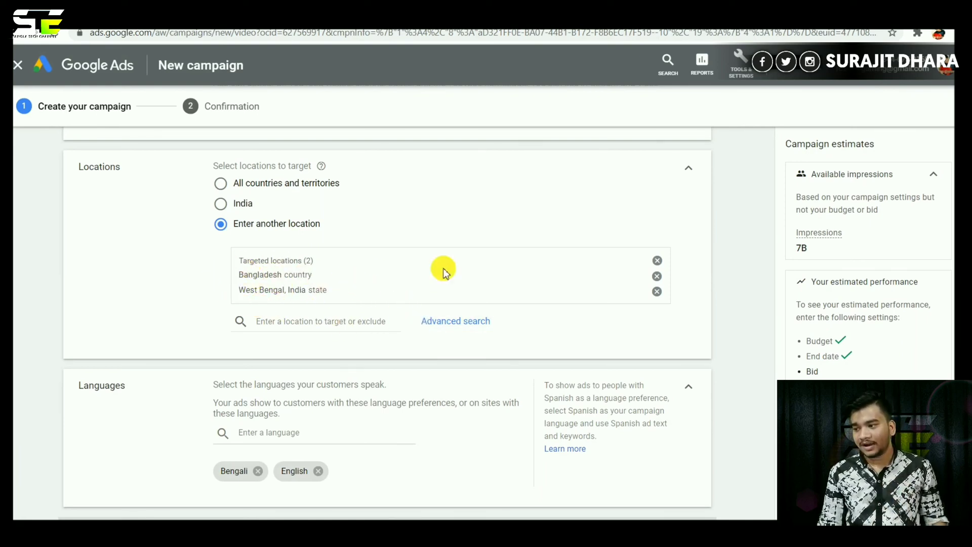
scroll(385, 324, "down", 6)
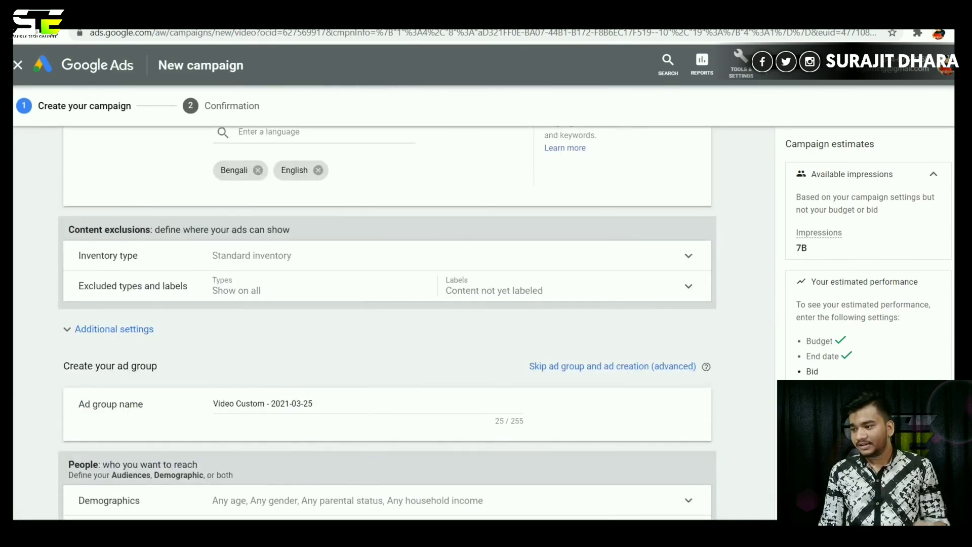
scroll(384, 324, "up", 3)
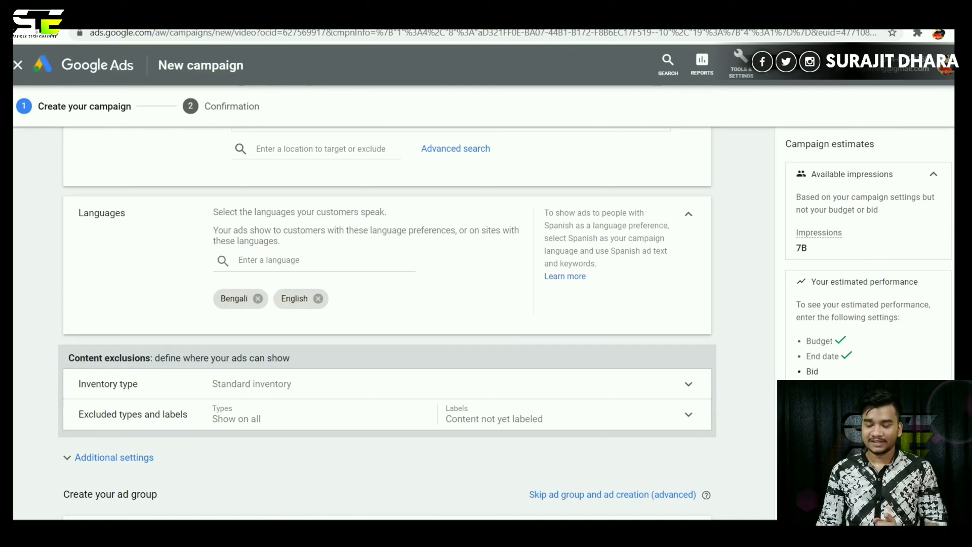
scroll(388, 324, "down", 1)
scroll(330, 239, "down", 2)
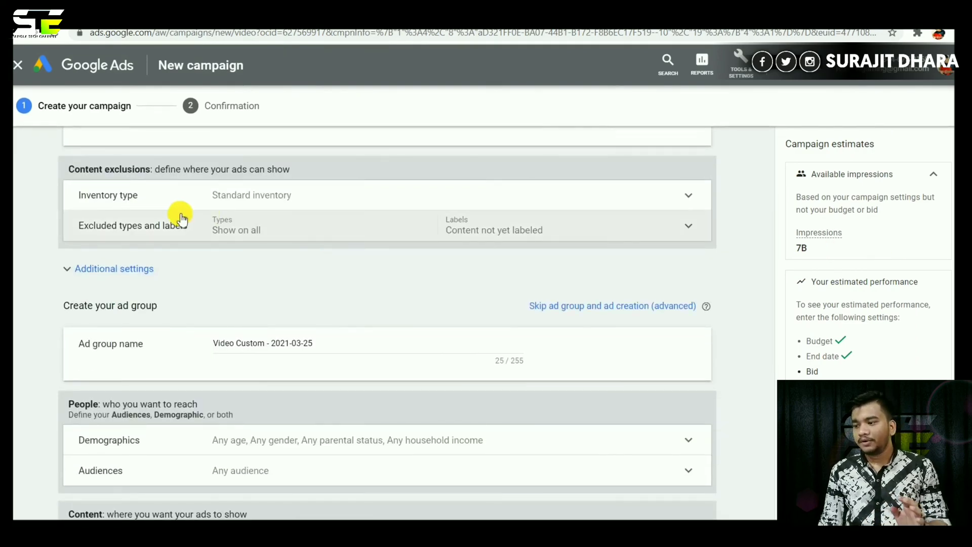
left_click(663, 195)
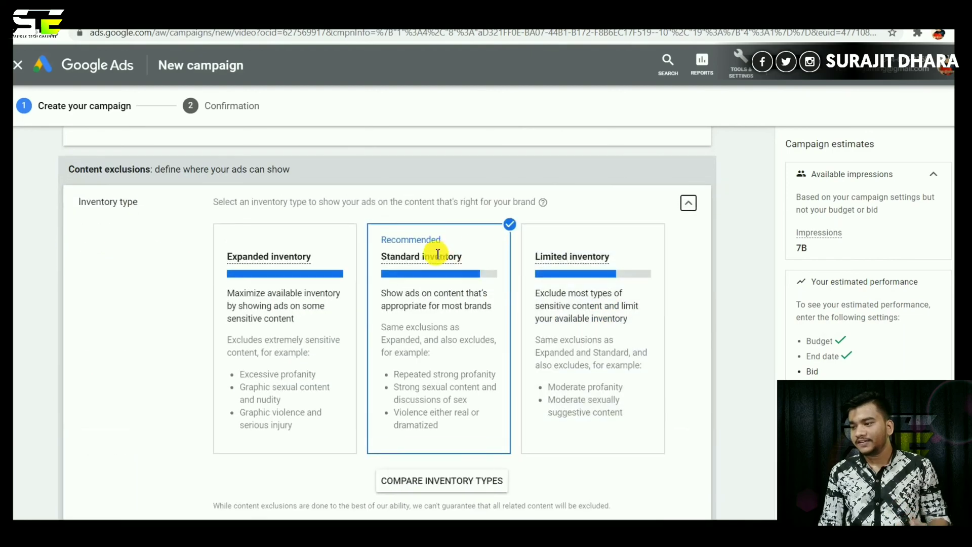
left_click(689, 205)
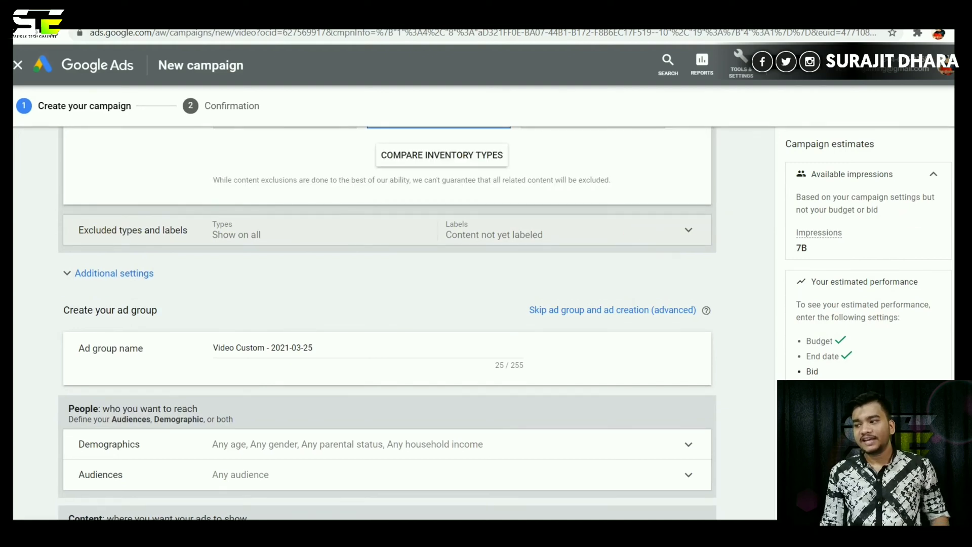
scroll(388, 324, "down", 1)
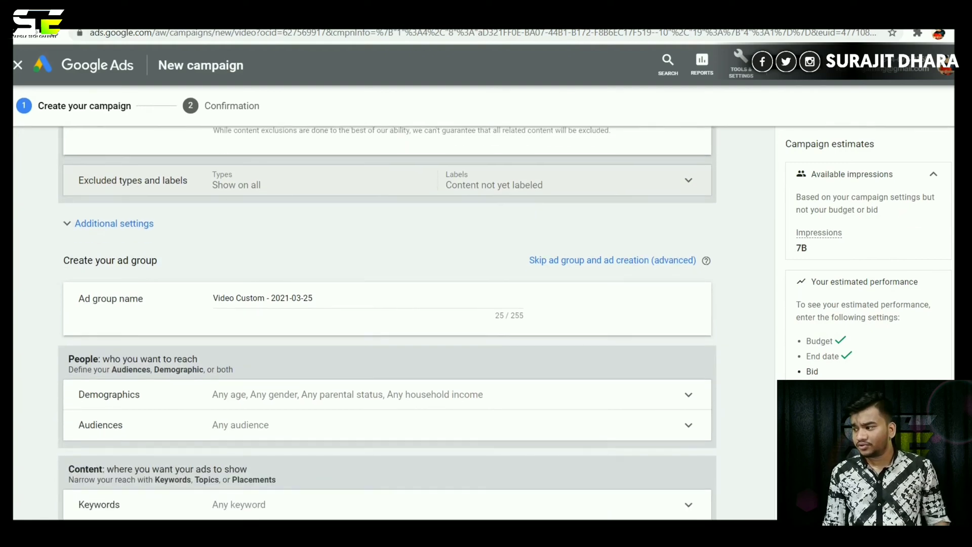
scroll(388, 324, "down", 1)
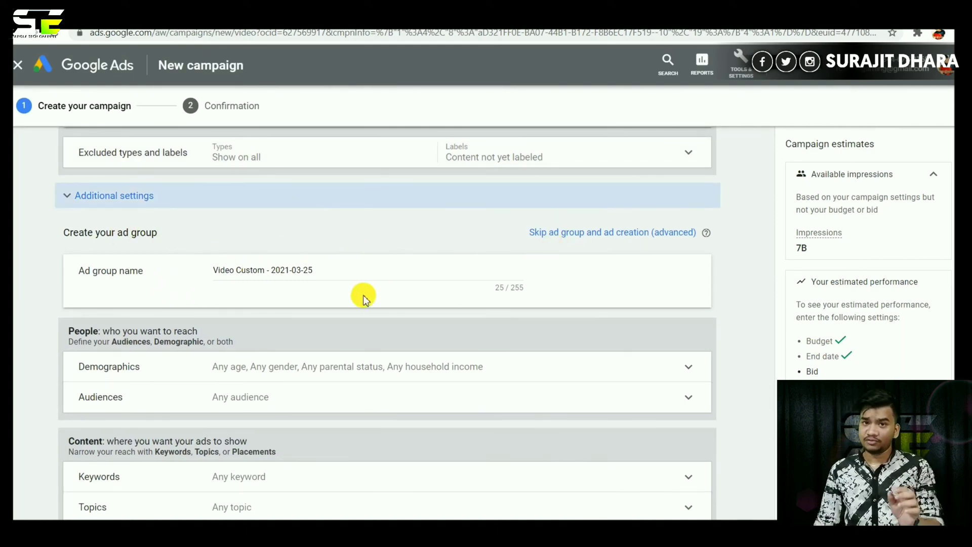
Target mobile phones only by excluding tablets, TV screens and computers.
left_click(299, 204)
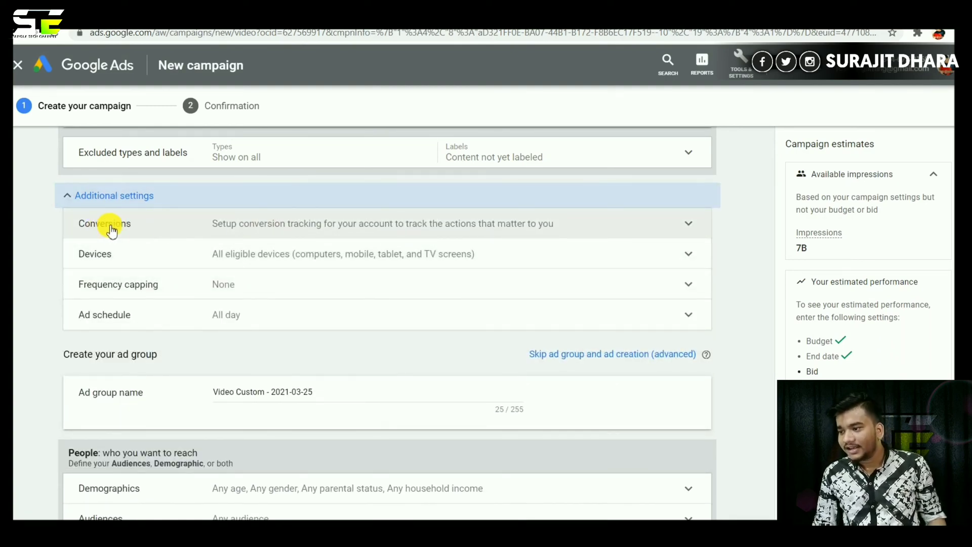
left_click(105, 257)
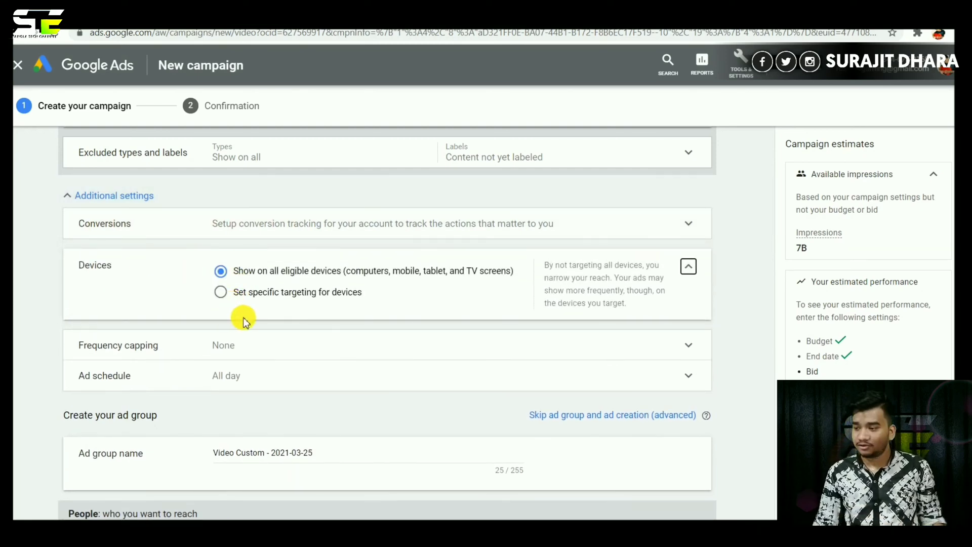
left_click(222, 293)
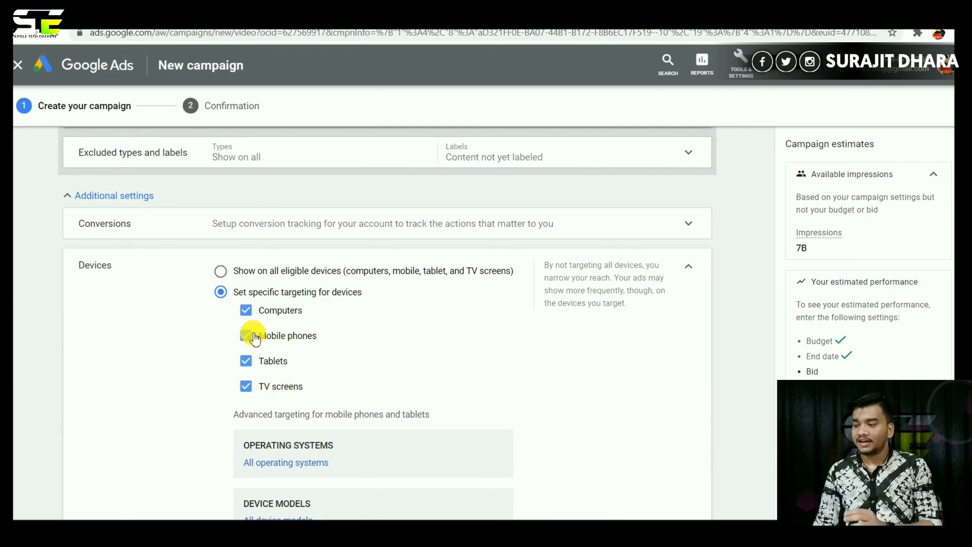
left_click(253, 363)
left_click(250, 384)
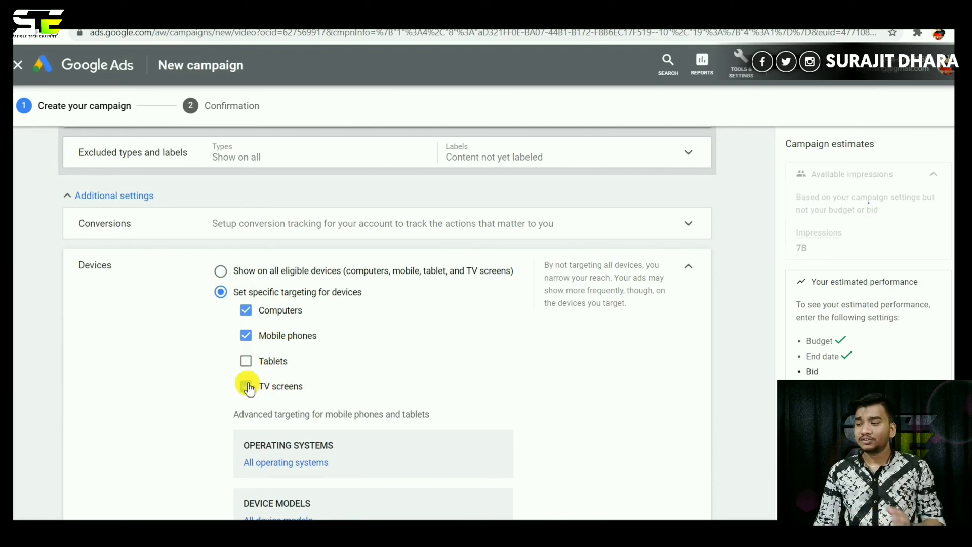
left_click(246, 309)
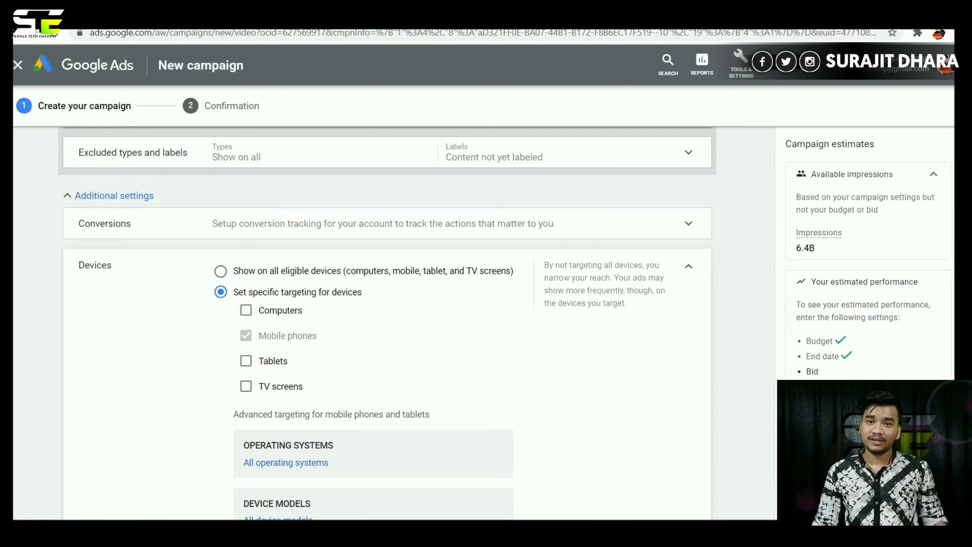
scroll(387, 321, "down", 3)
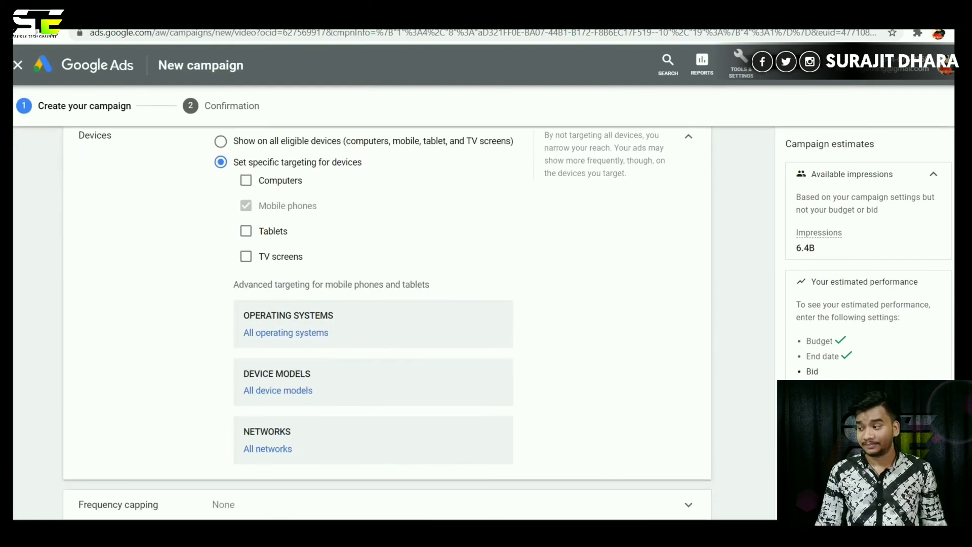
scroll(390, 347, "down", 2)
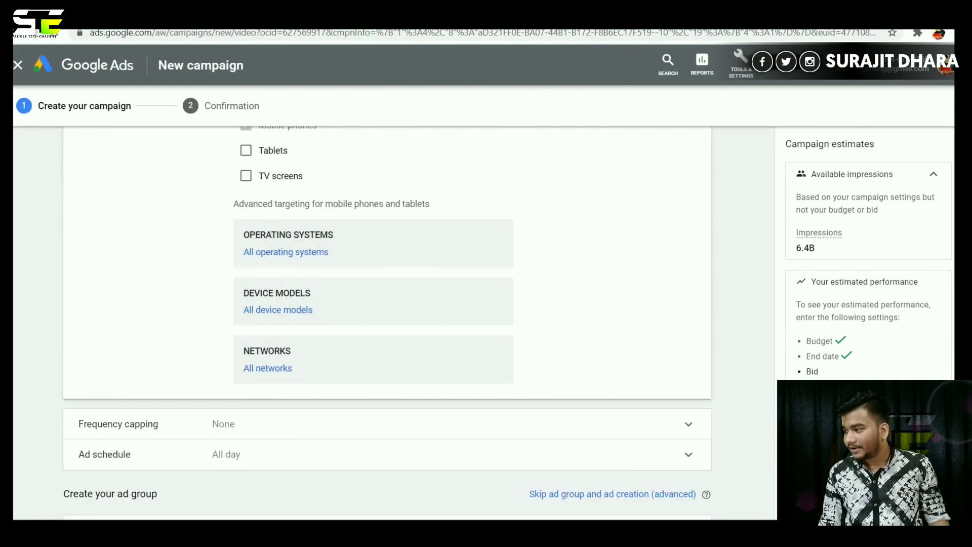
Cap frequency at 1 impression per day and 1 view per day.
scroll(360, 238, "down", 5)
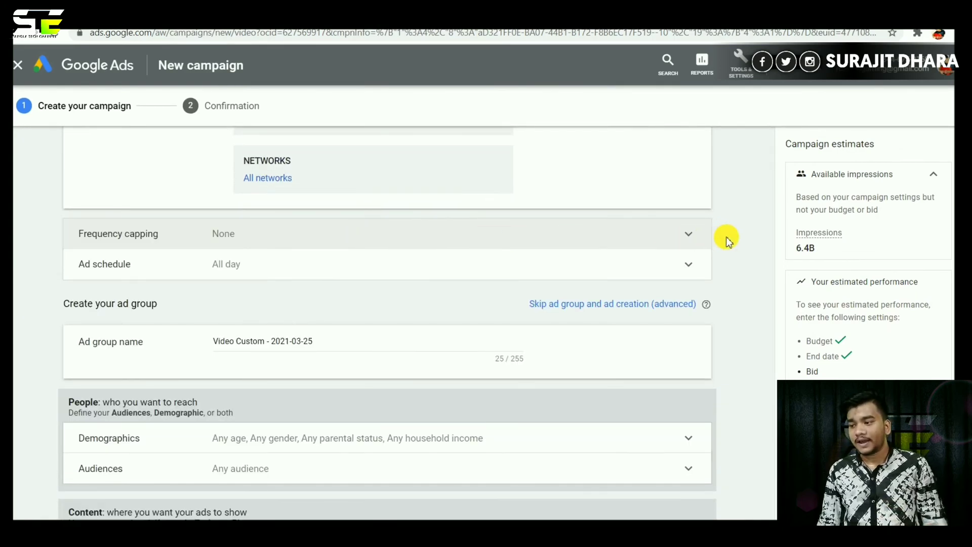
left_click(688, 236)
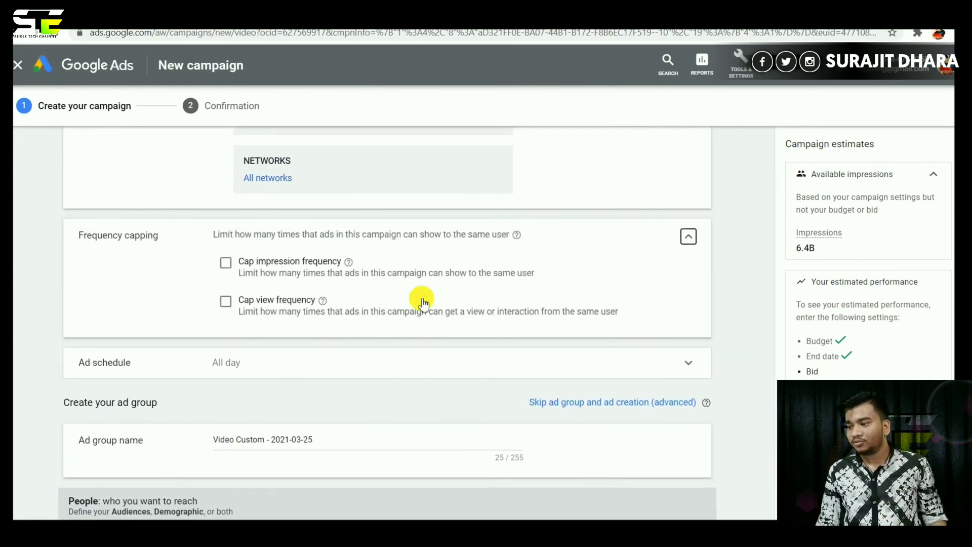
left_click(226, 262)
left_click(257, 317)
type("1")
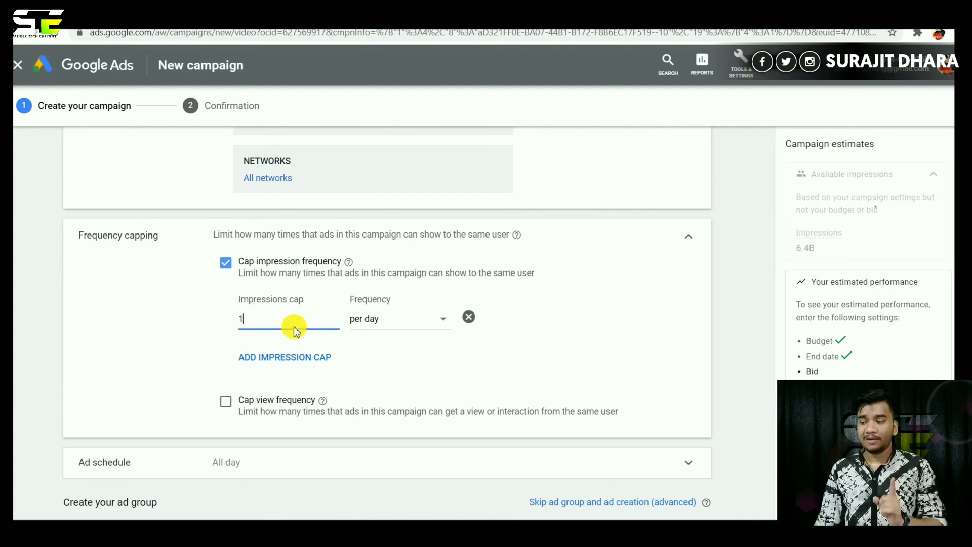
left_click(226, 400)
left_click(256, 456)
type("1")
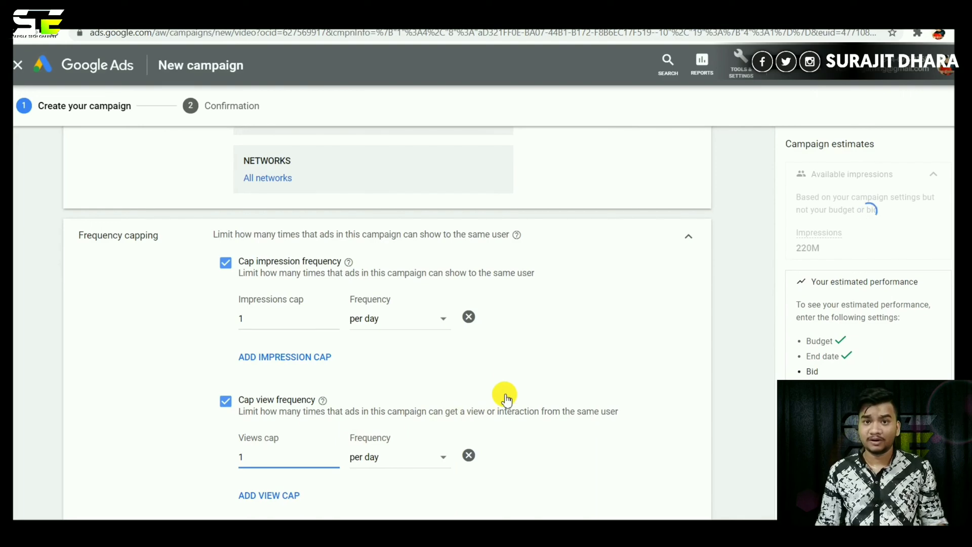
scroll(506, 400, "down", 5)
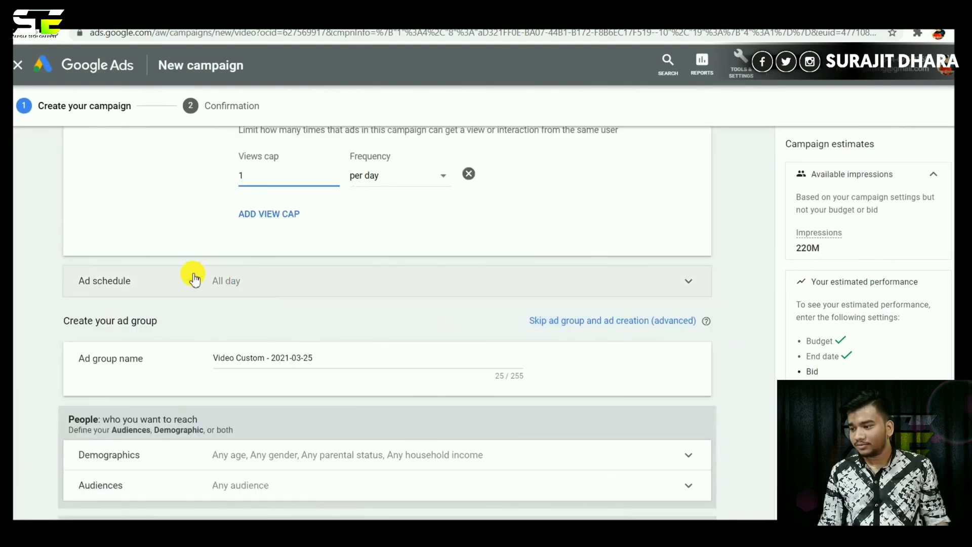
Review the default all-days ad schedule and rename the ad group 'Video Custom - ste'.
left_click(181, 290)
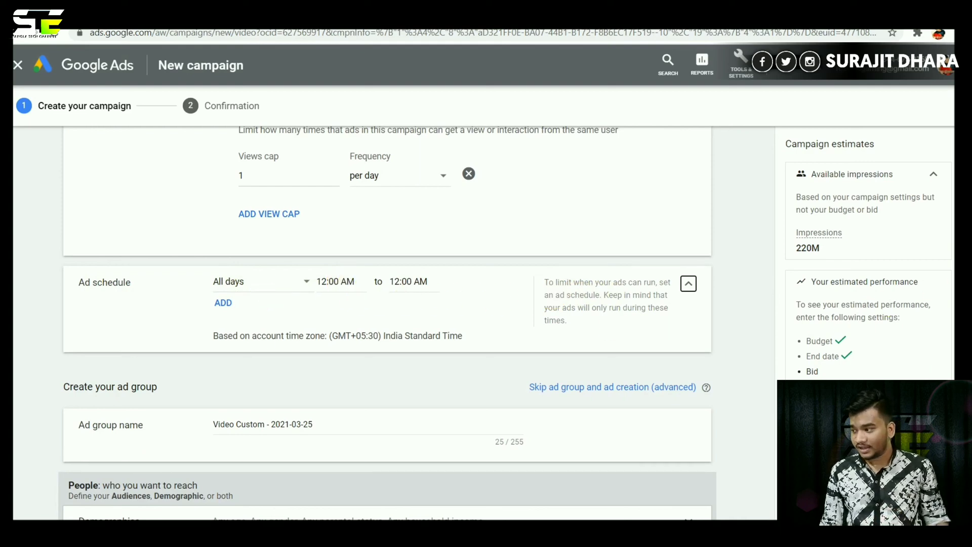
scroll(388, 324, "down", 3)
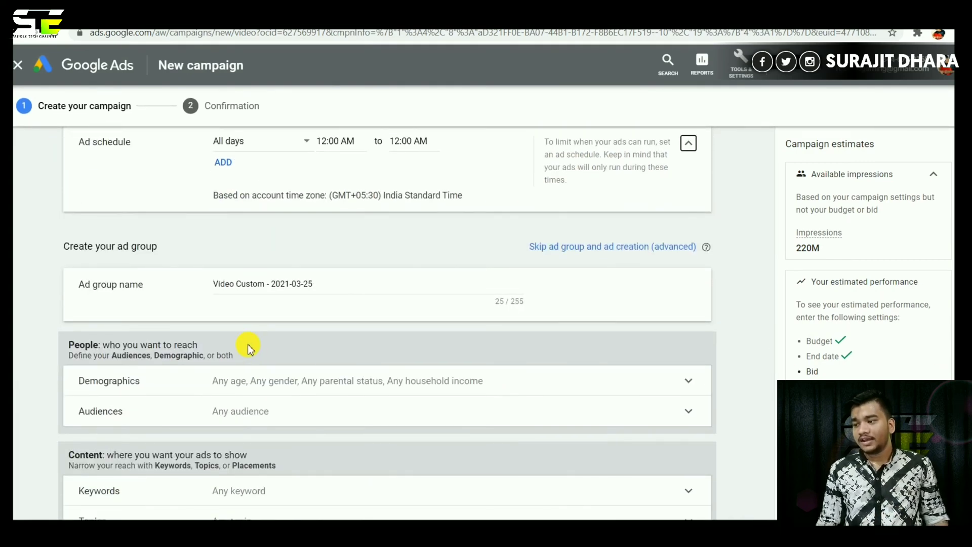
left_click(334, 288)
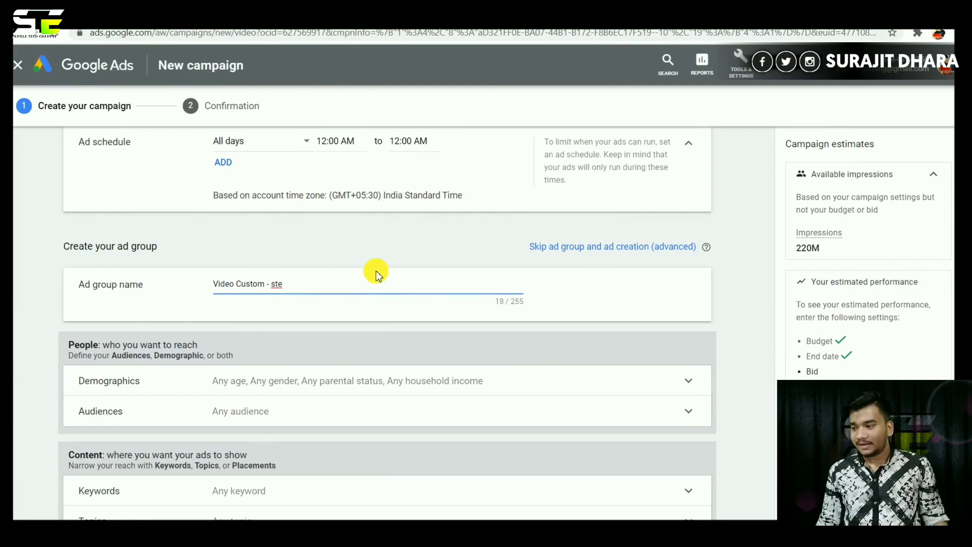
scroll(388, 324, "down", 7)
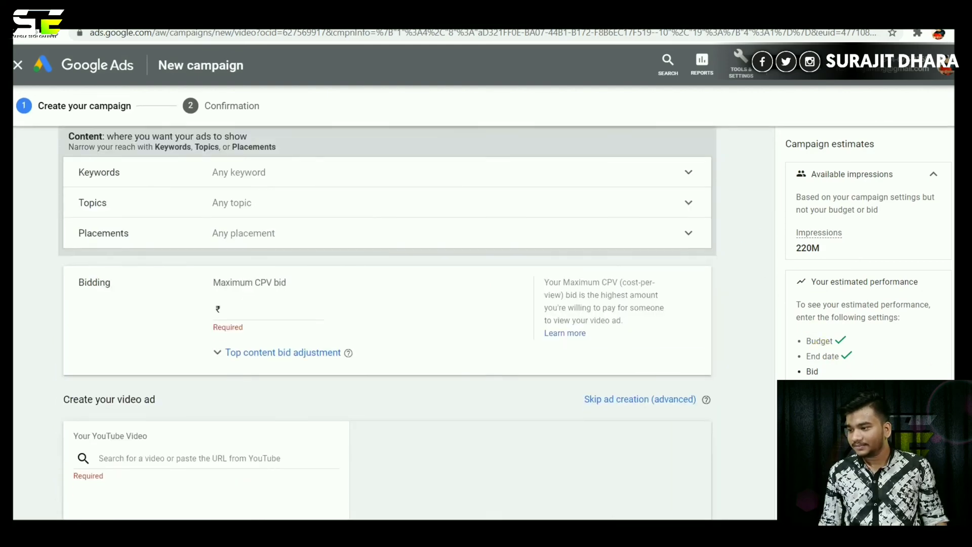
scroll(387, 324, "up", 4)
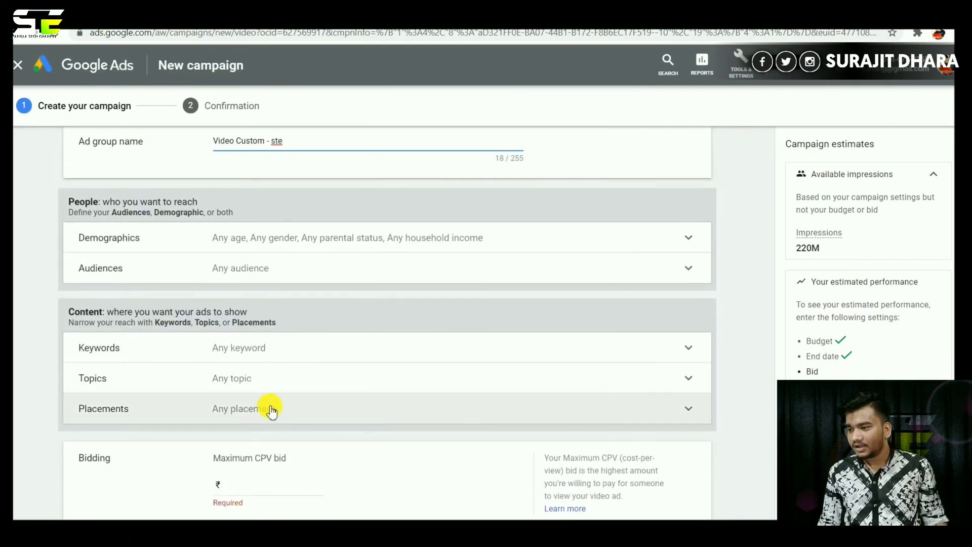
Exclude Female from demographic gender targeting, keeping Male and Unknown included.
left_click(116, 243)
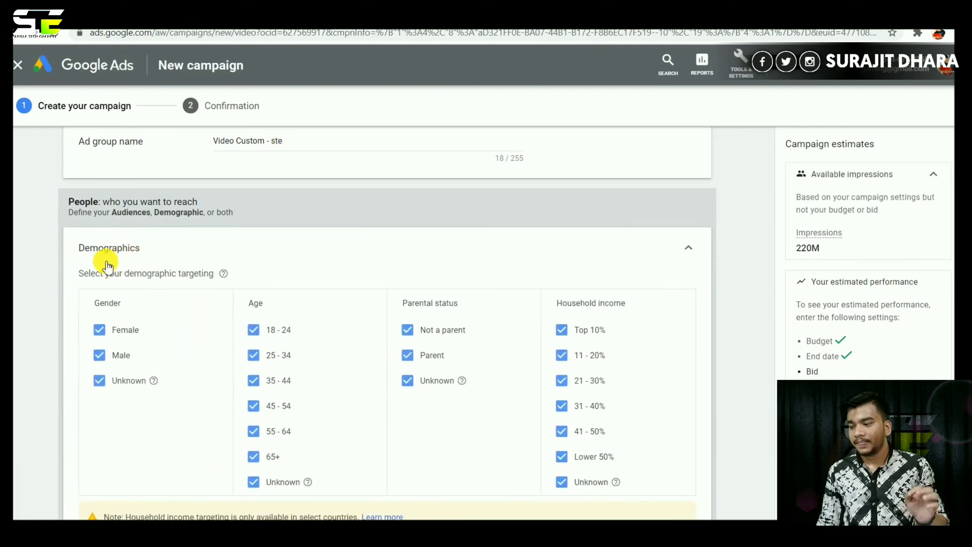
left_click(92, 330)
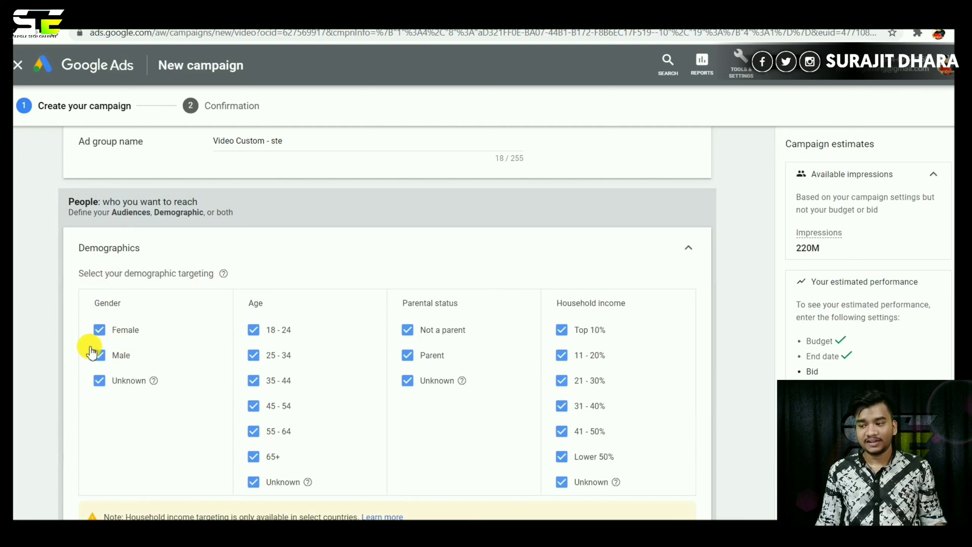
left_click(101, 331)
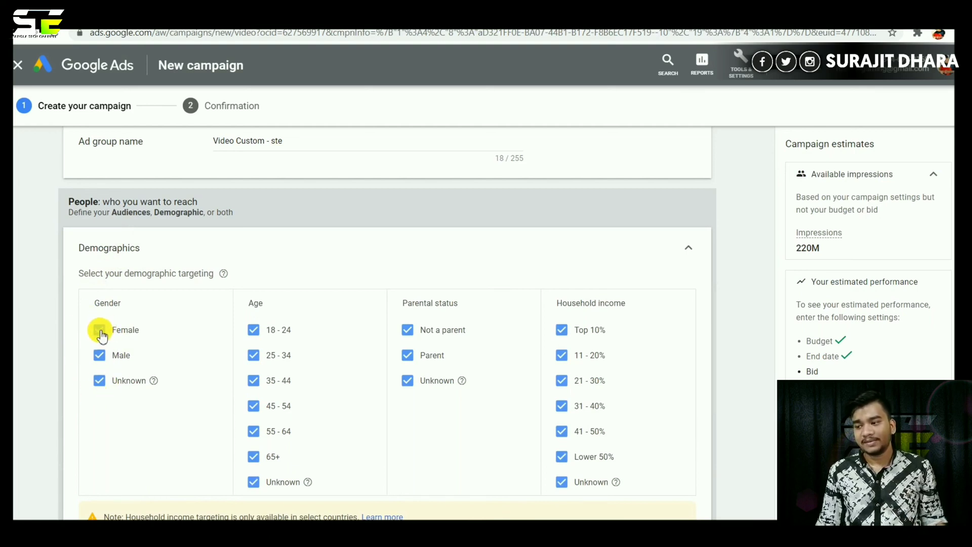
left_click(101, 333)
left_click(99, 383)
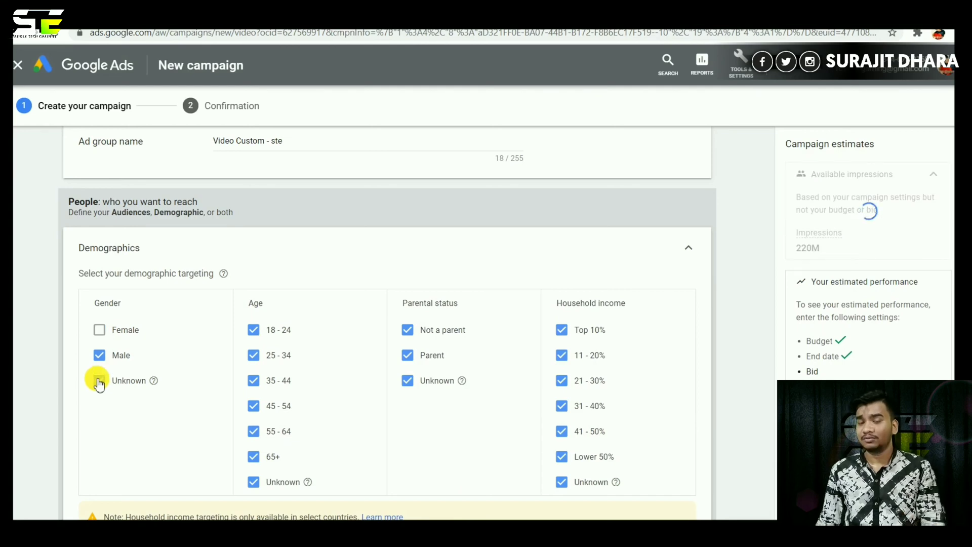
left_click(99, 382)
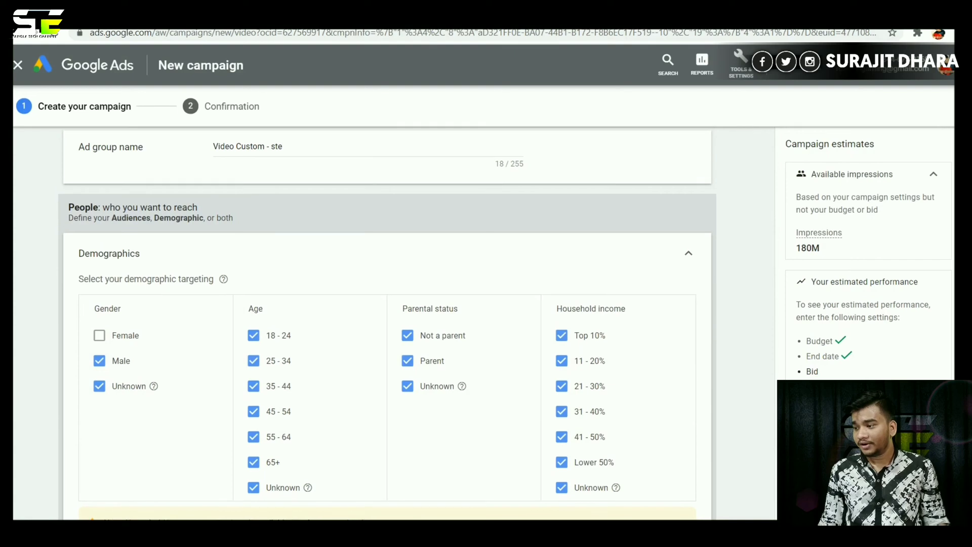
Limit age targeting to 18-24, 25-34 and Unknown, excluding 35-44, 45-54, 55-64 and 65+.
scroll(371, 410, "down", 1)
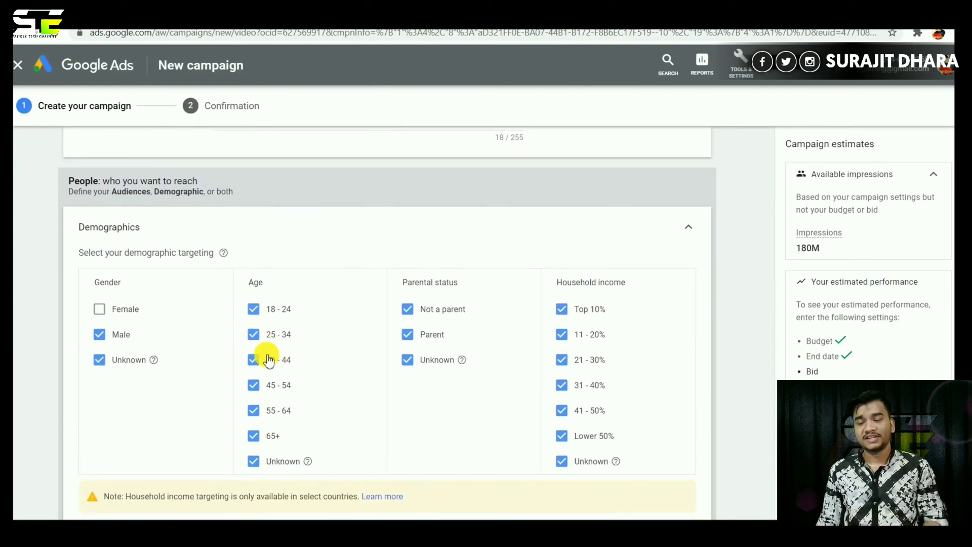
left_click(254, 360)
left_click(253, 386)
left_click(254, 410)
left_click(253, 435)
left_click(253, 461)
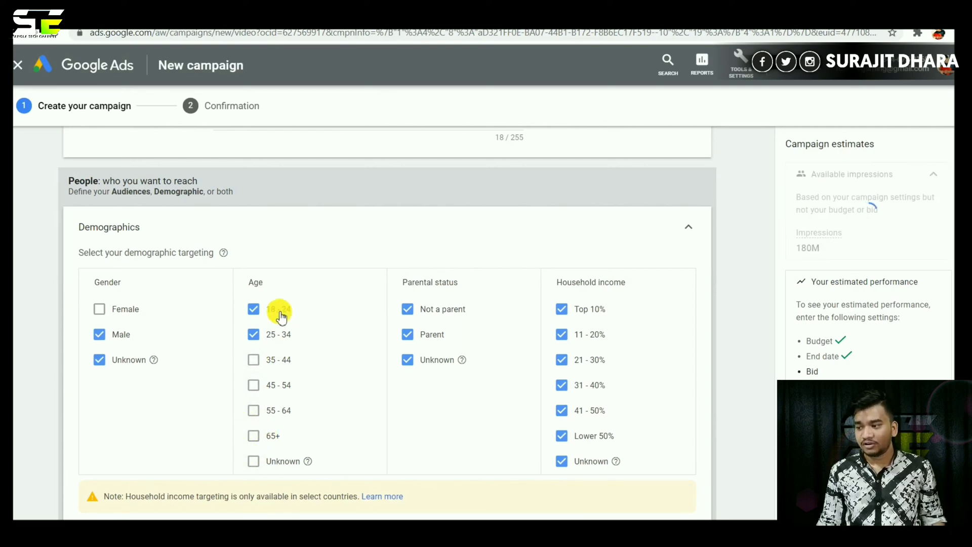
left_click(253, 462)
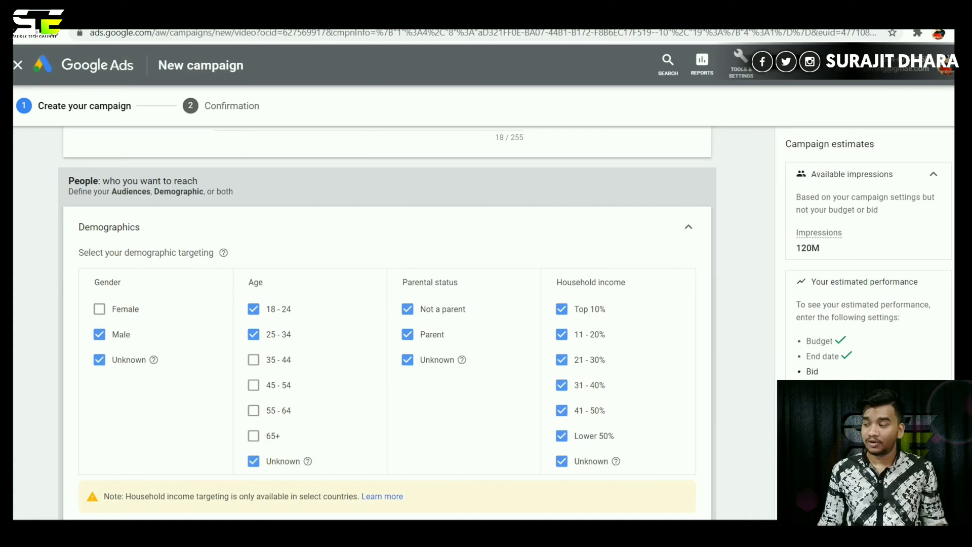
scroll(560, 387, "down", 7)
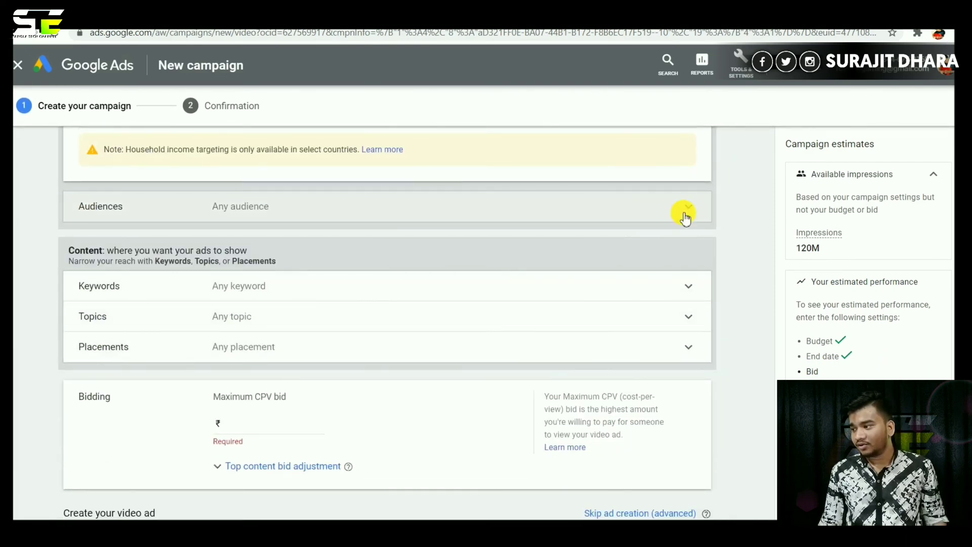
Expand the audience and keyword targeting sections, leaving the Keywords box empty.
left_click(683, 211)
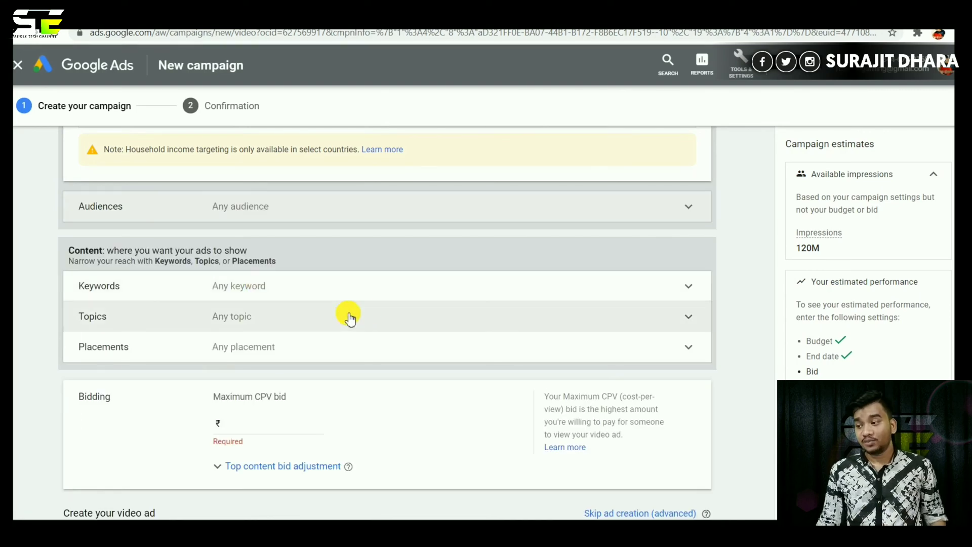
left_click(694, 289)
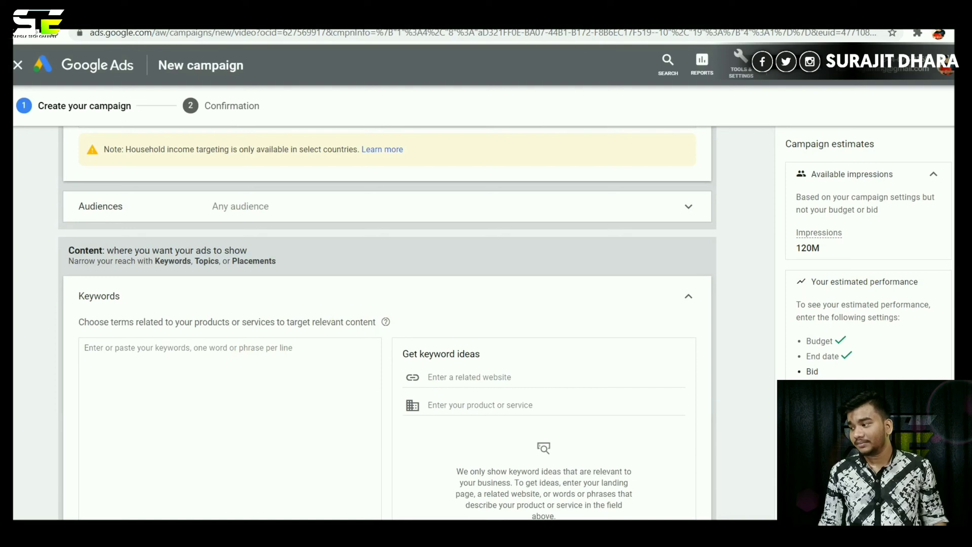
scroll(402, 386, "down", 2)
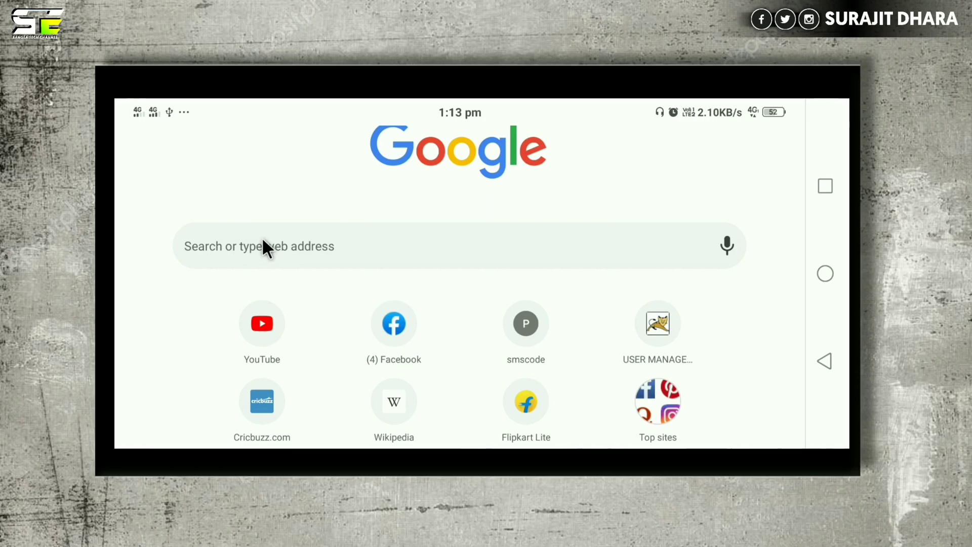
Go to YouTube and show your own channel's uploaded videos.
left_click(262, 238)
left_click(262, 237)
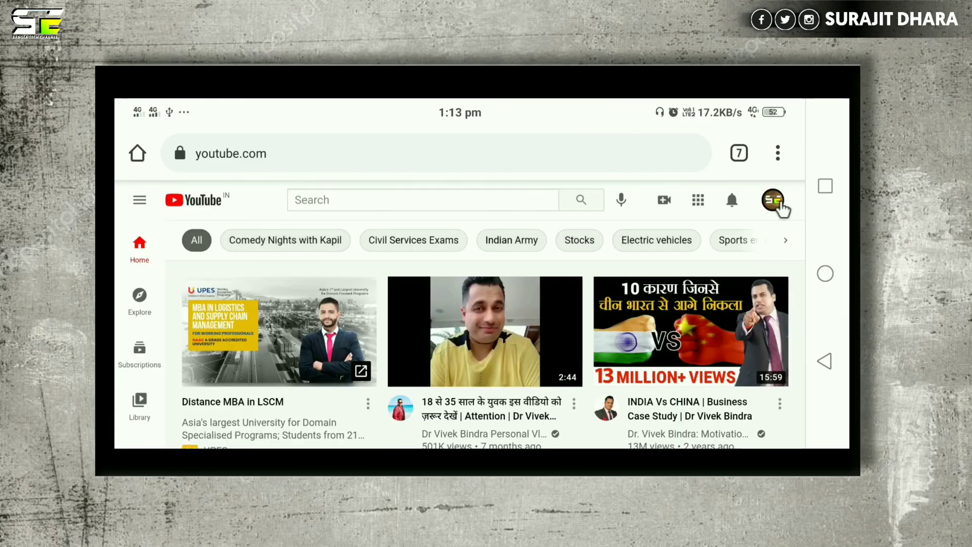
left_click(772, 202)
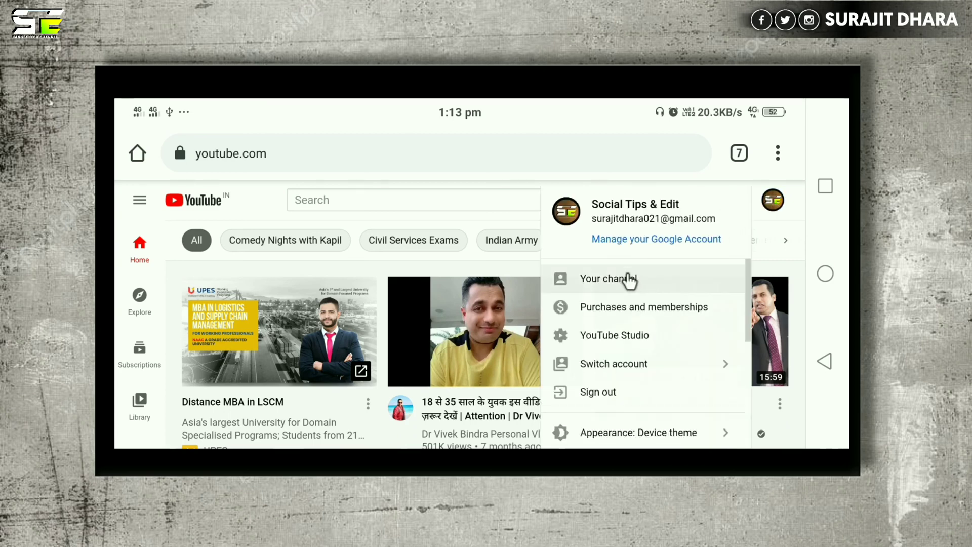
left_click(629, 280)
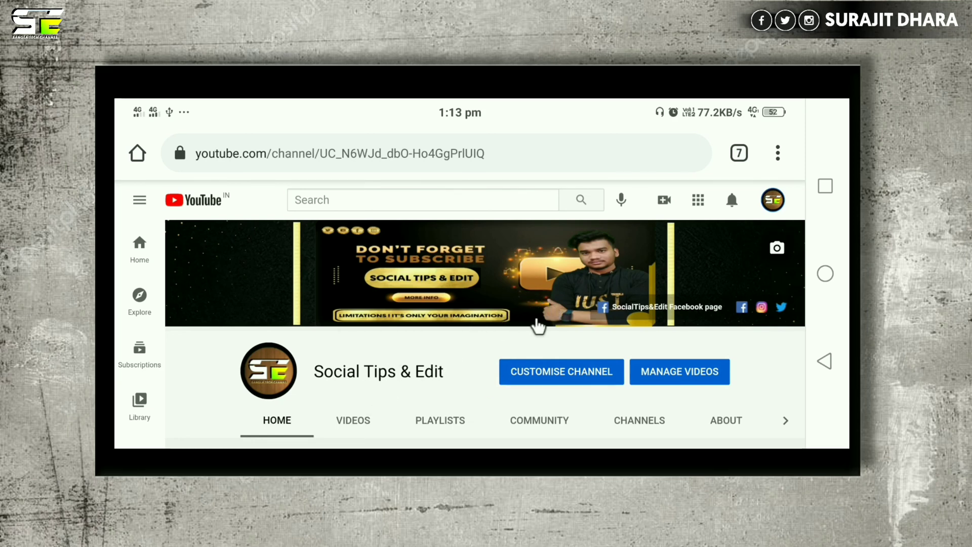
scroll(536, 325, "down", 2)
left_click(349, 361)
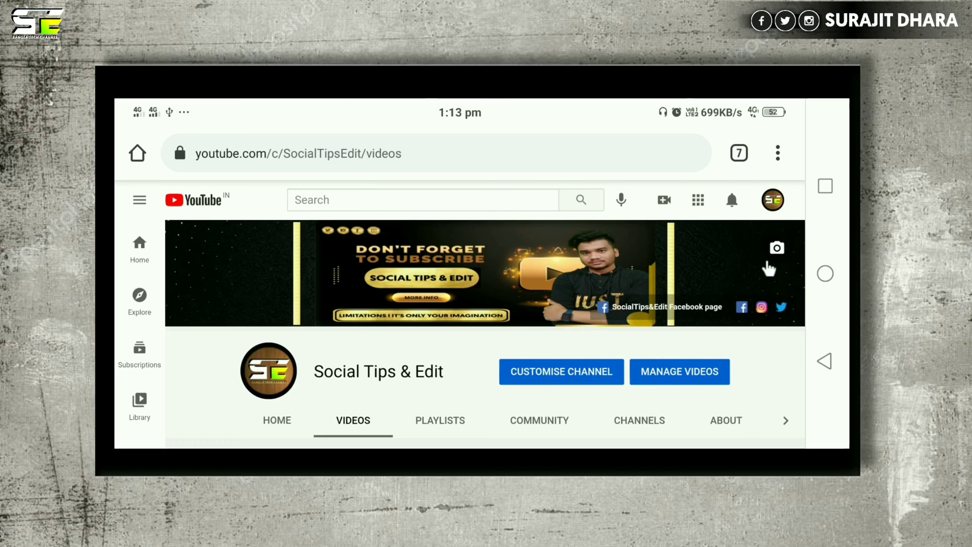
Open the second upload, 'Most important settings of Youtube channel', in the Video details editor.
scroll(669, 291, "down", 3)
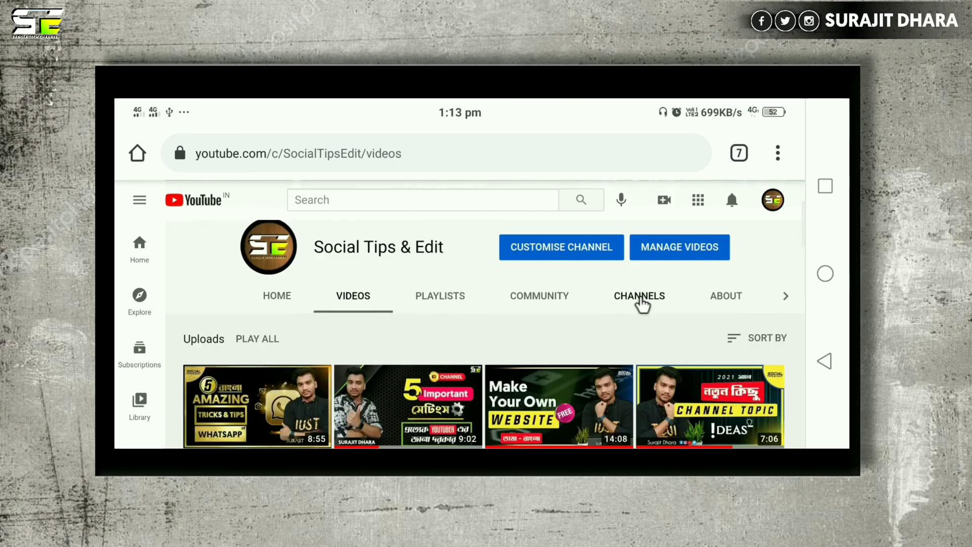
scroll(640, 304, "down", 2)
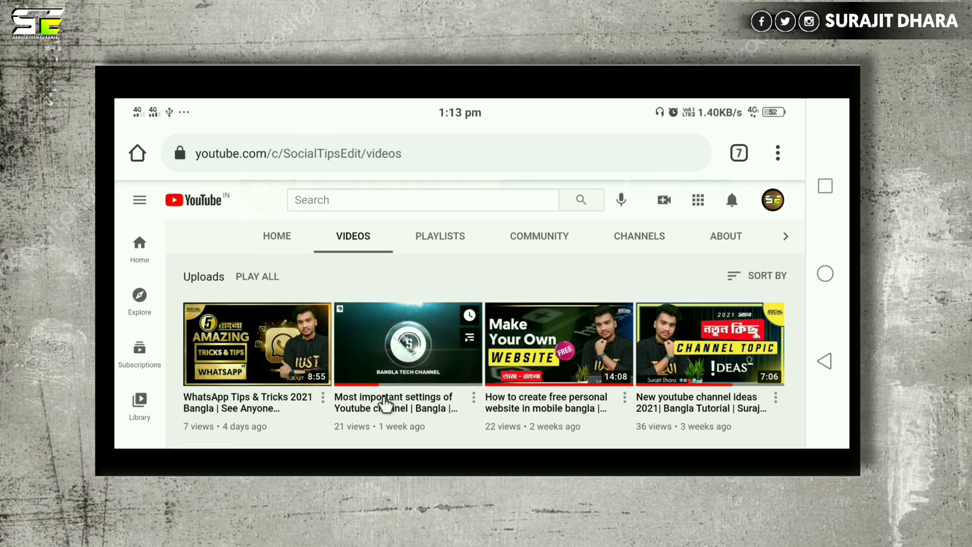
left_click(385, 403)
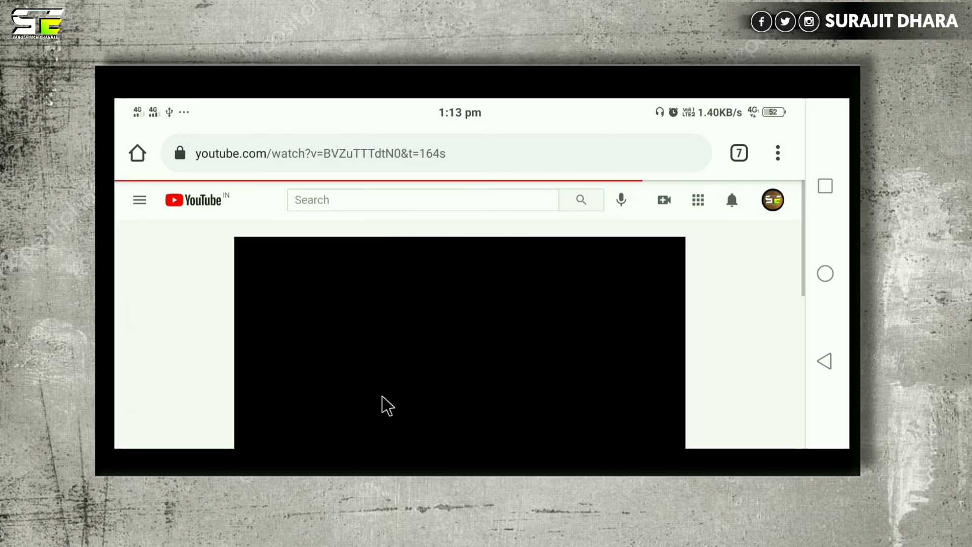
scroll(397, 385, "down", 4)
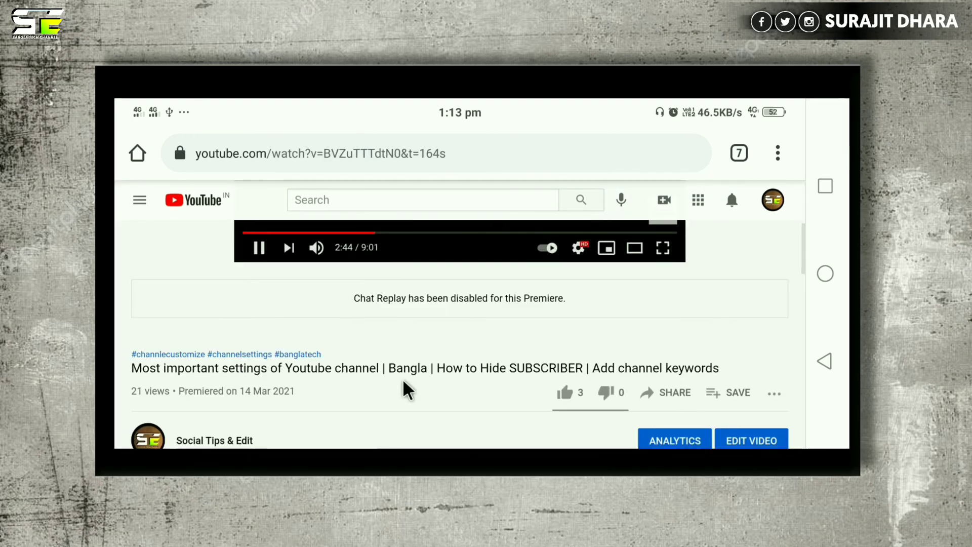
scroll(408, 390, "down", 1)
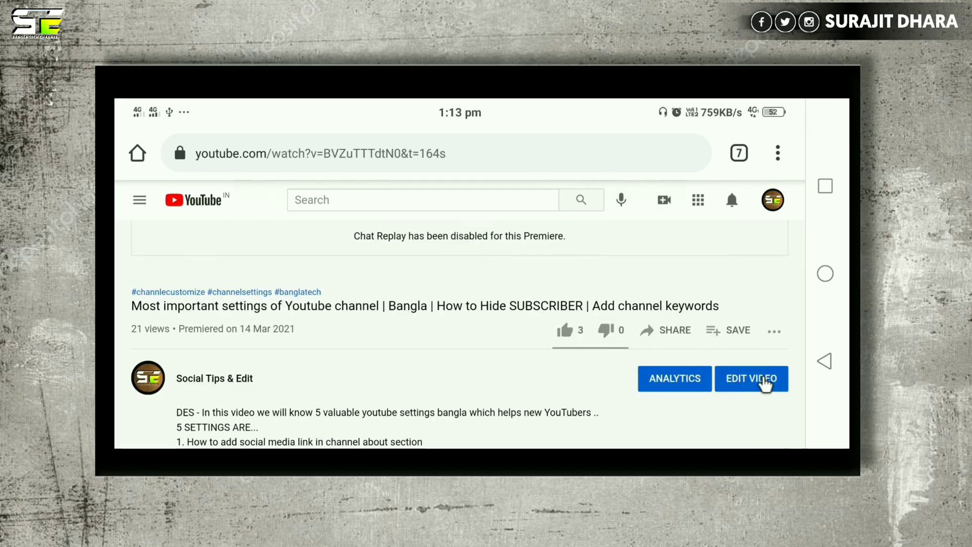
left_click(764, 385)
Expand SHOW MORE in the video details and copy all of the video's tags.
scroll(448, 328, "down", 20)
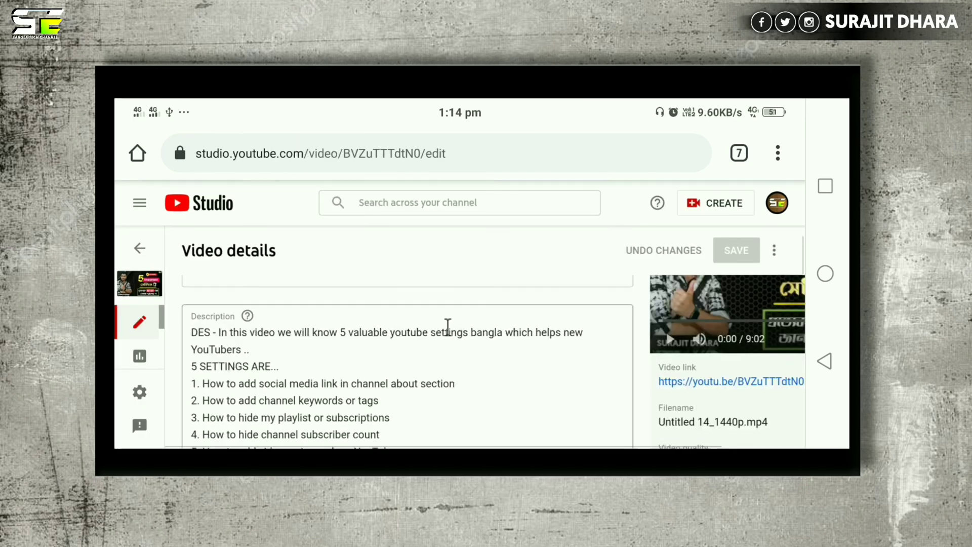
scroll(448, 328, "down", 12)
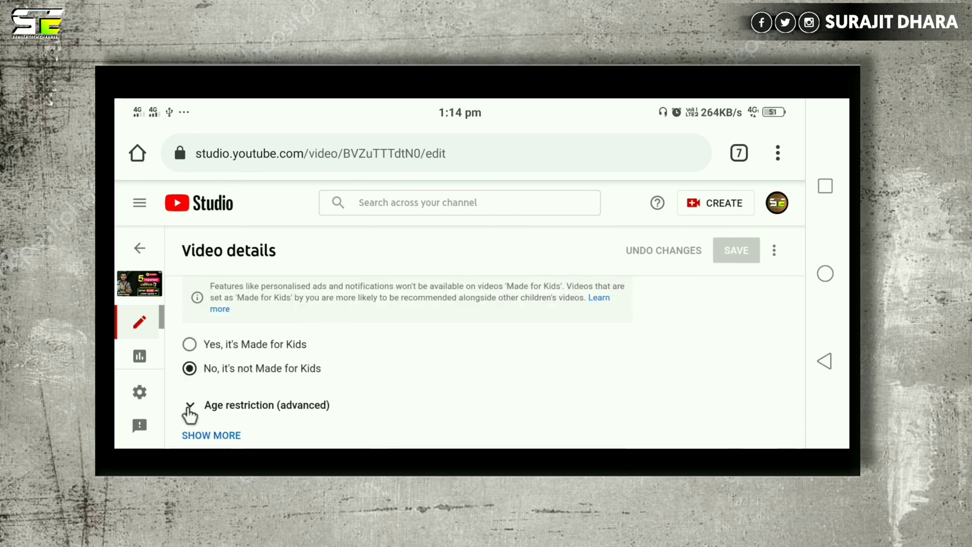
scroll(202, 430, "down", 2)
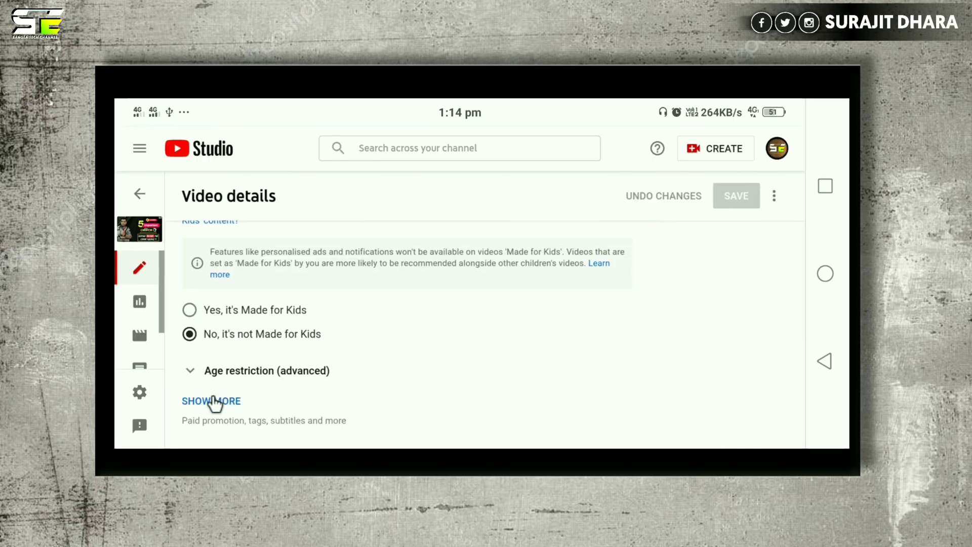
left_click(212, 400)
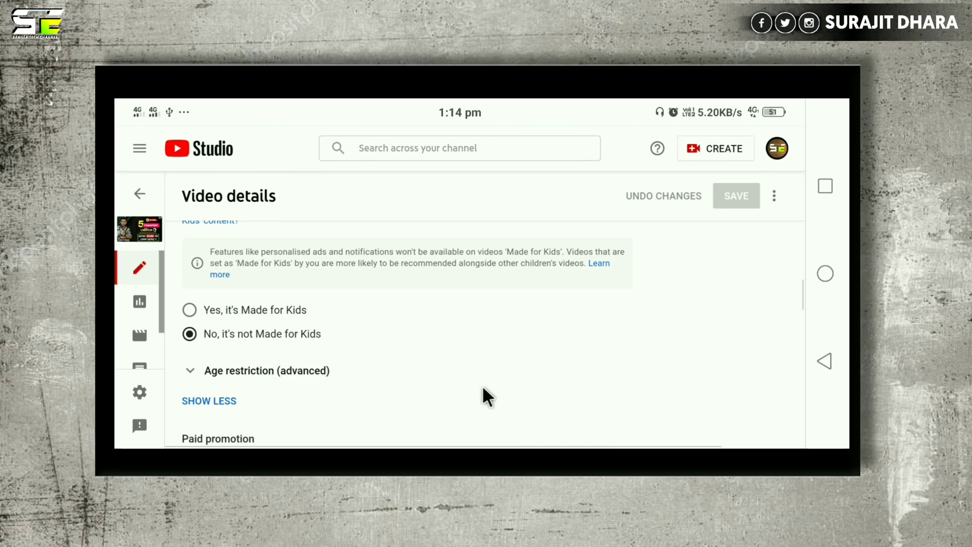
scroll(486, 397, "down", 7)
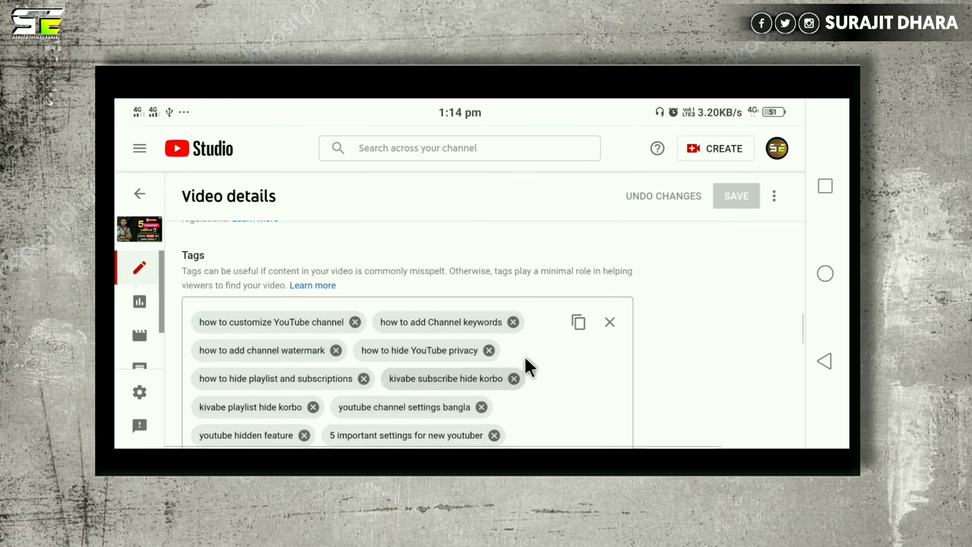
left_click(578, 322)
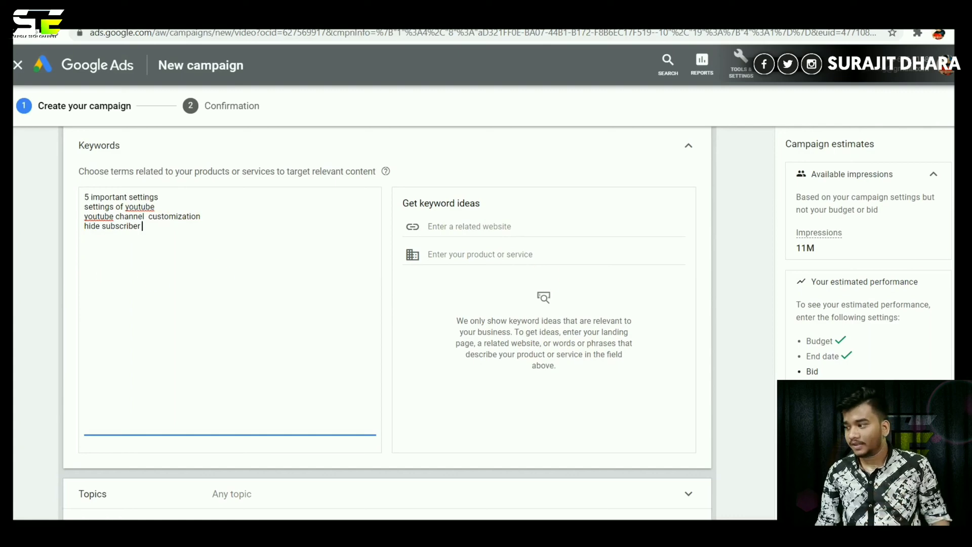
Scroll the New campaign form past Keywords, Topics and Placements to the Bidding section.
scroll(387, 324, "down", 5)
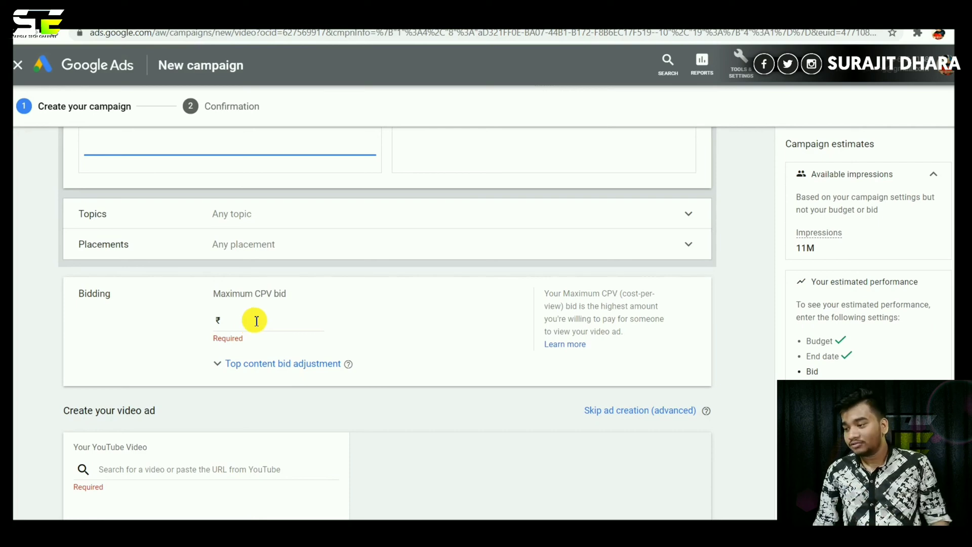
Set the Maximum CPV bid to ₹3.00.
left_click(258, 321)
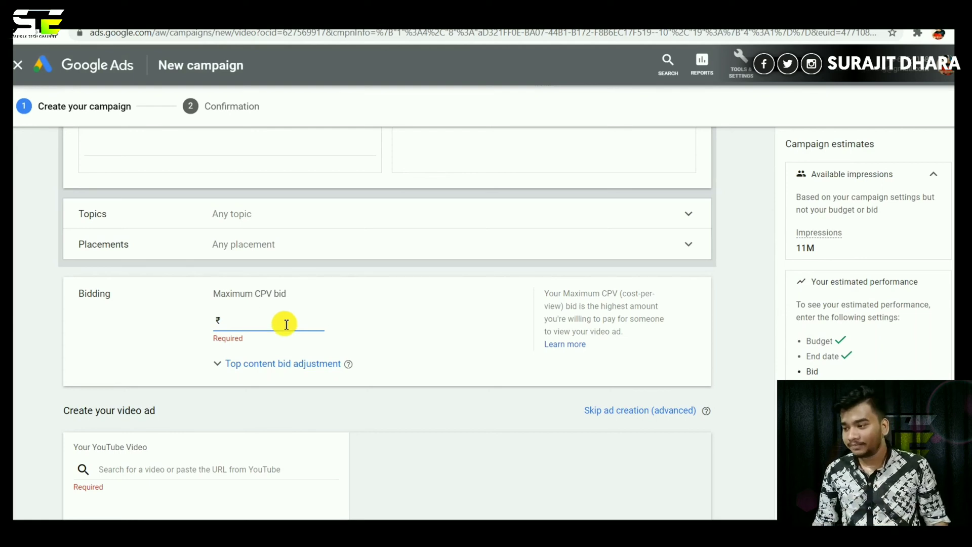
type("3.00")
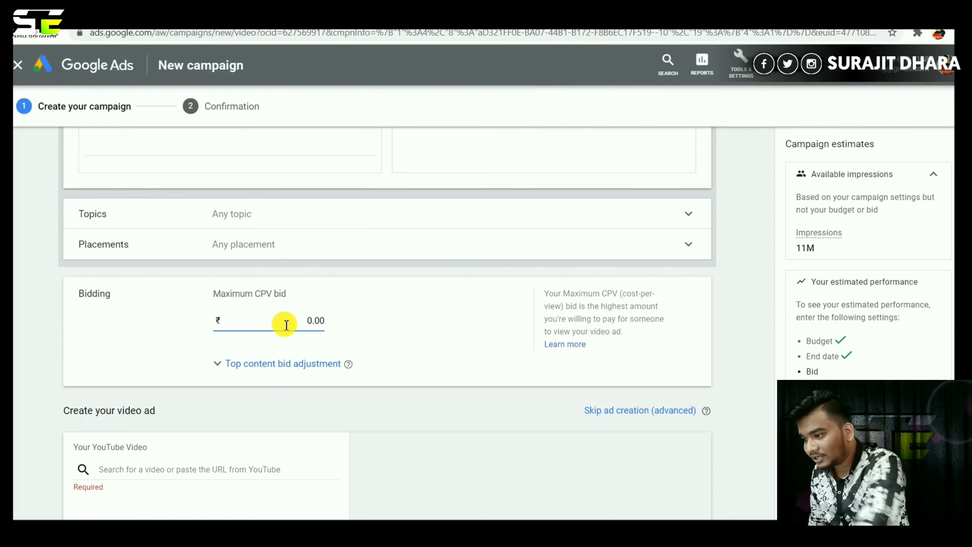
double_click(316, 319)
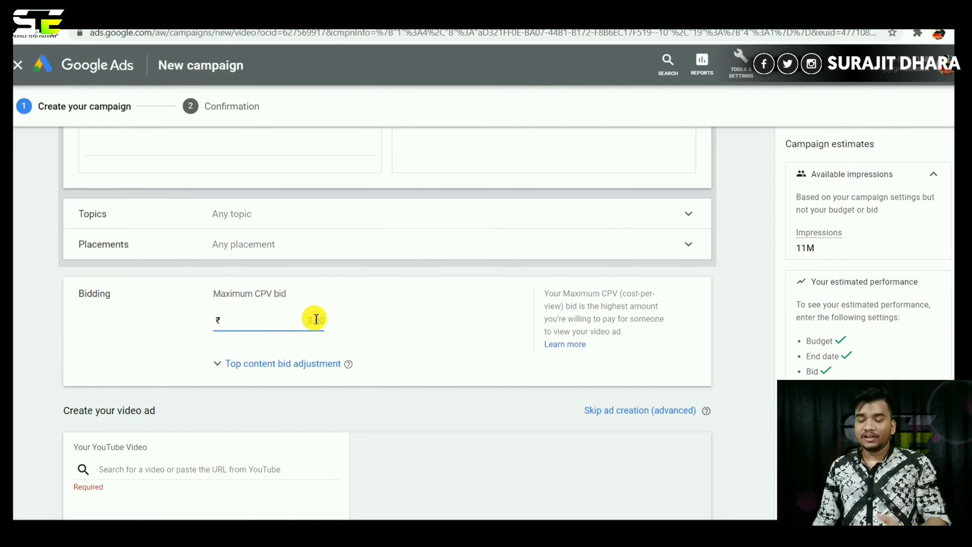
left_click(323, 320)
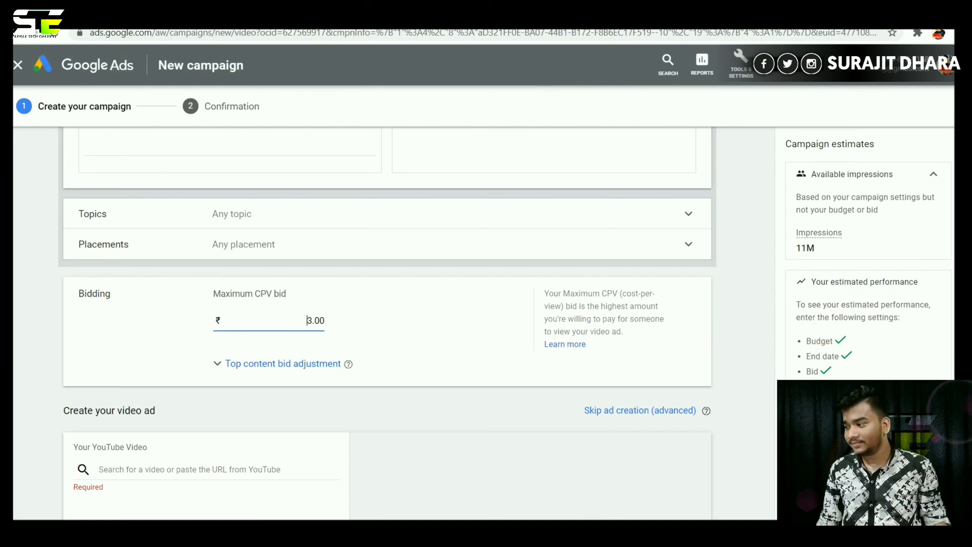
Copy the video's short share link from its YouTube watch page.
scroll(311, 326, "down", 4)
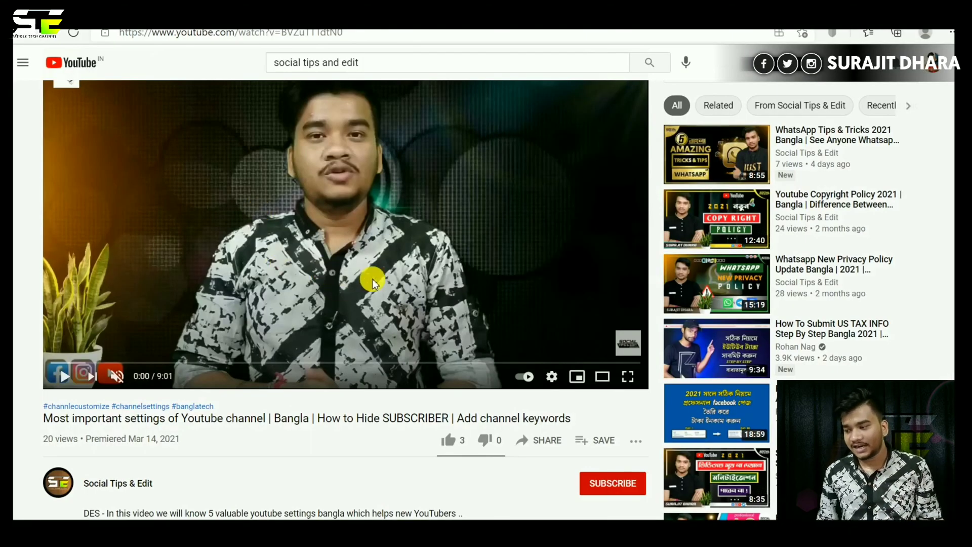
left_click(532, 438)
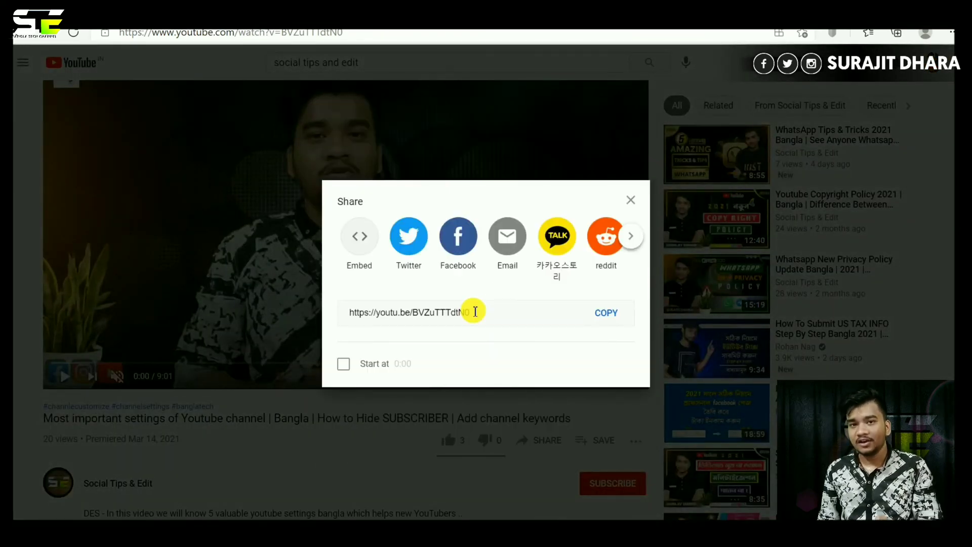
left_click(606, 313)
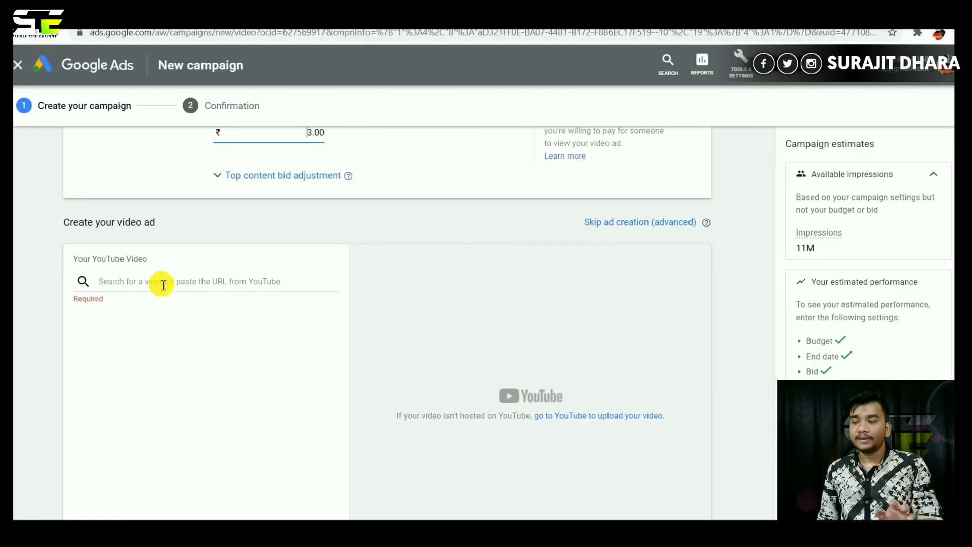
Paste the link to pick 'Most important settings of Youtube channel' and make it a Video discovery ad.
left_click(160, 283)
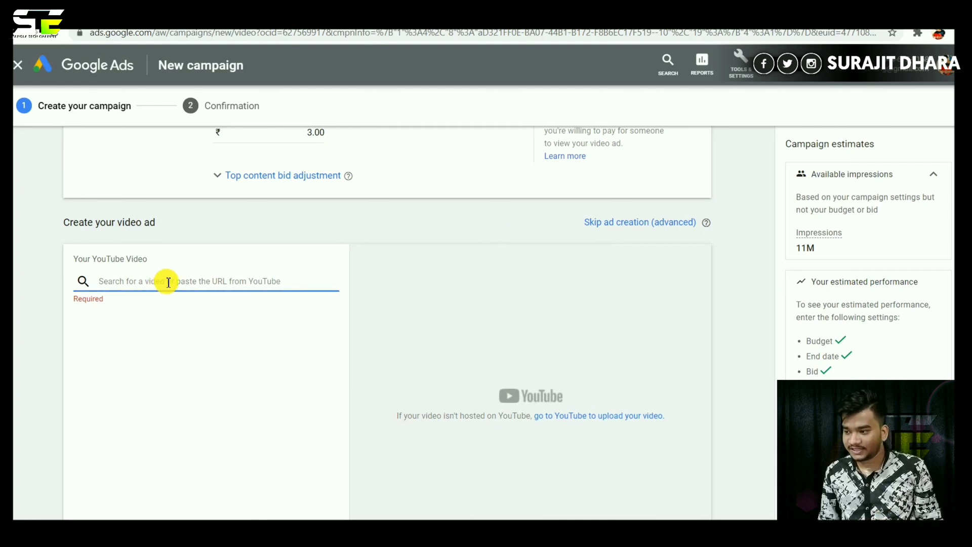
right_click(168, 284)
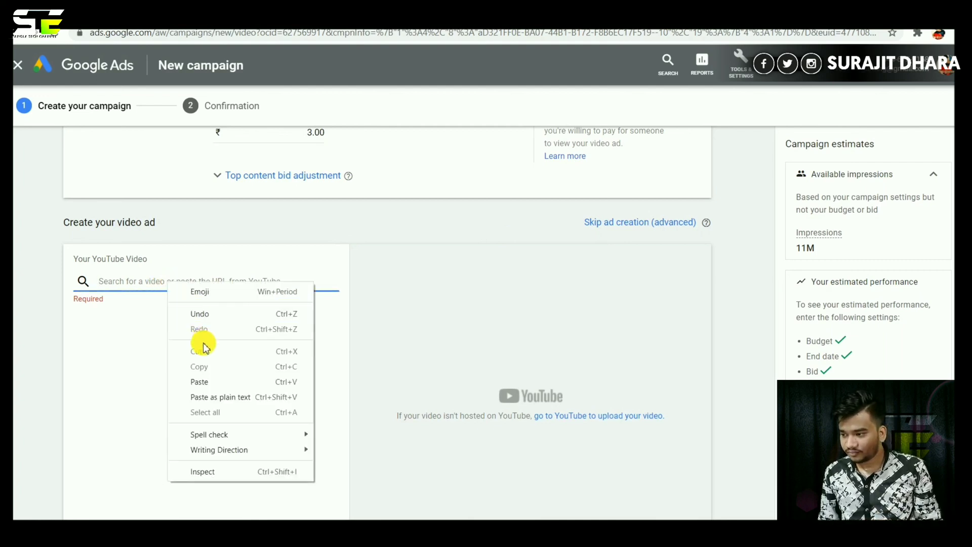
left_click(202, 381)
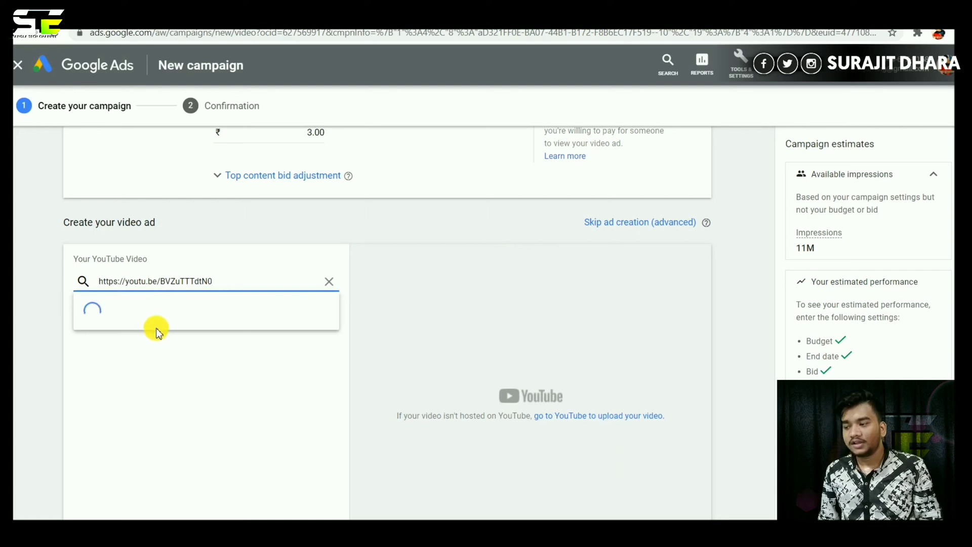
left_click(210, 310)
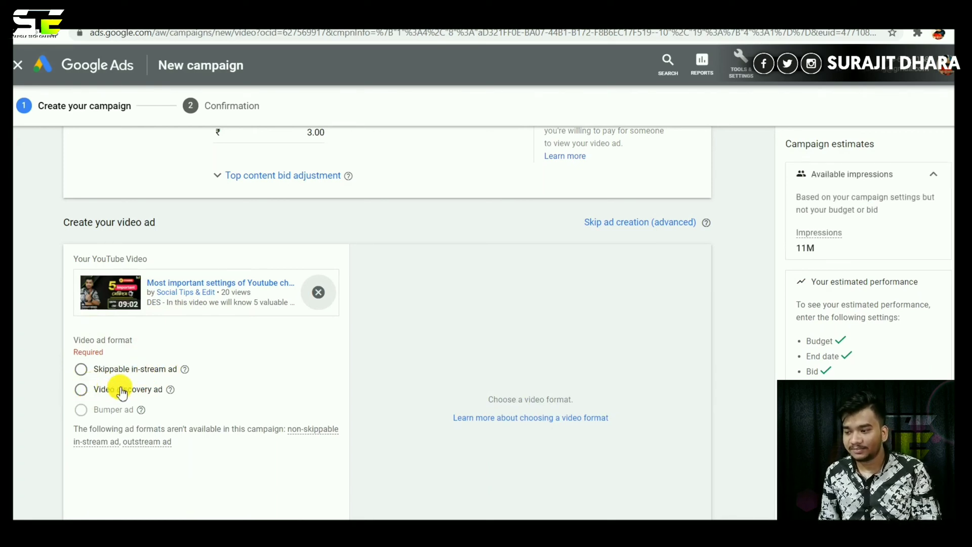
left_click(82, 390)
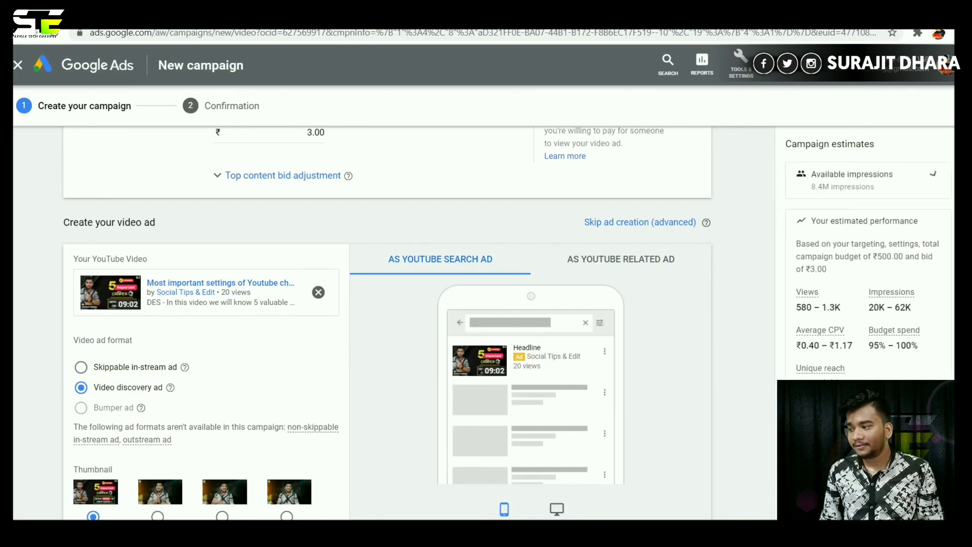
Enter headline 'important settings for yotuber' and descriptions '5 valuable setting for new youtuber' and 'hide subs count'.
scroll(387, 324, "down", 5)
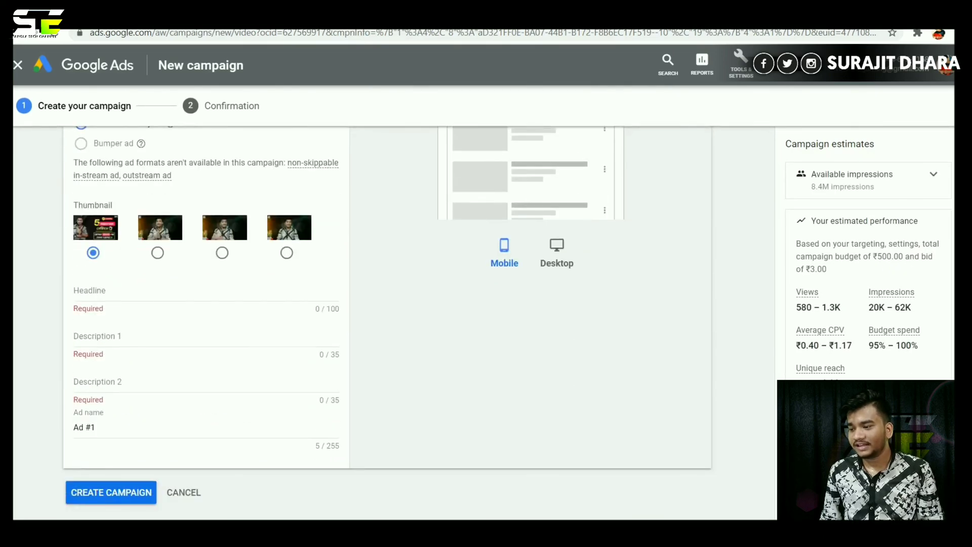
scroll(388, 314, "down", 1)
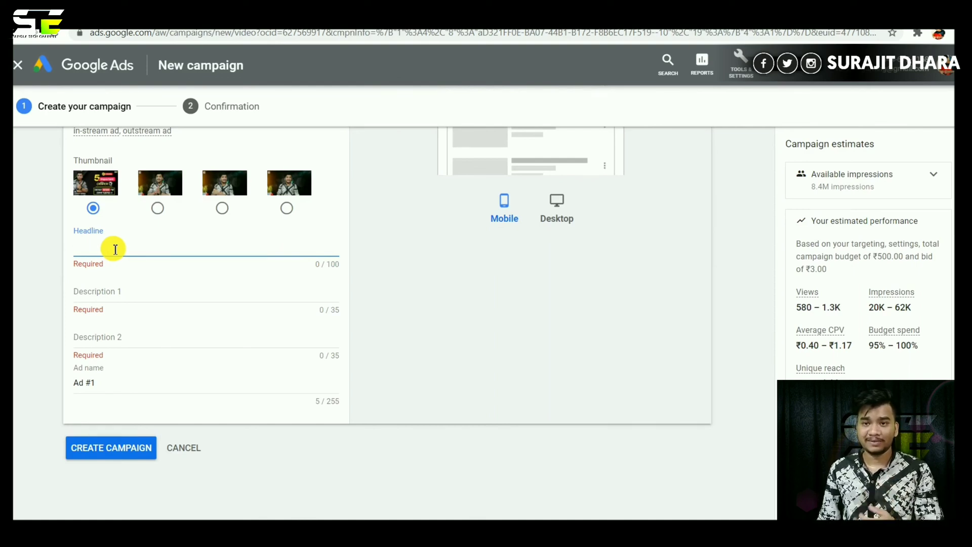
key("ctrl+v")
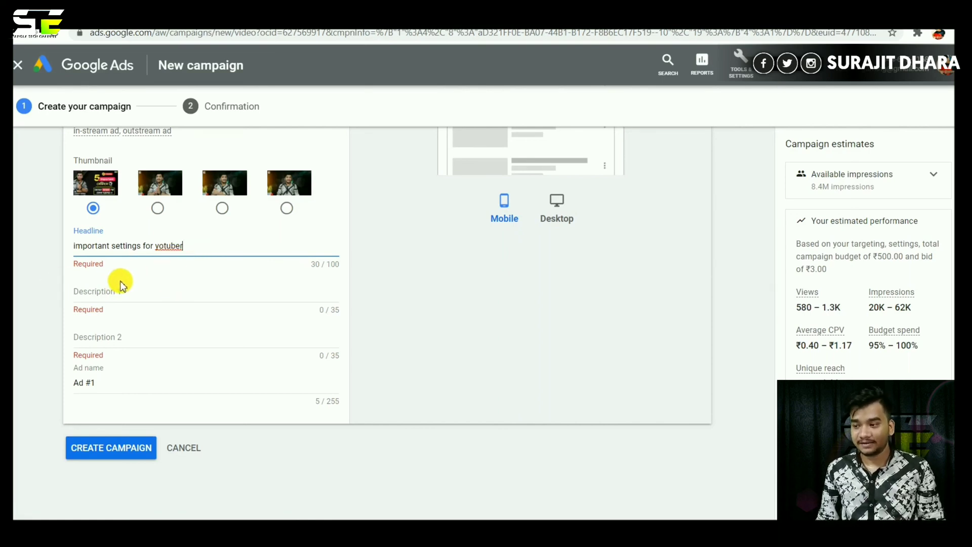
left_click(90, 294)
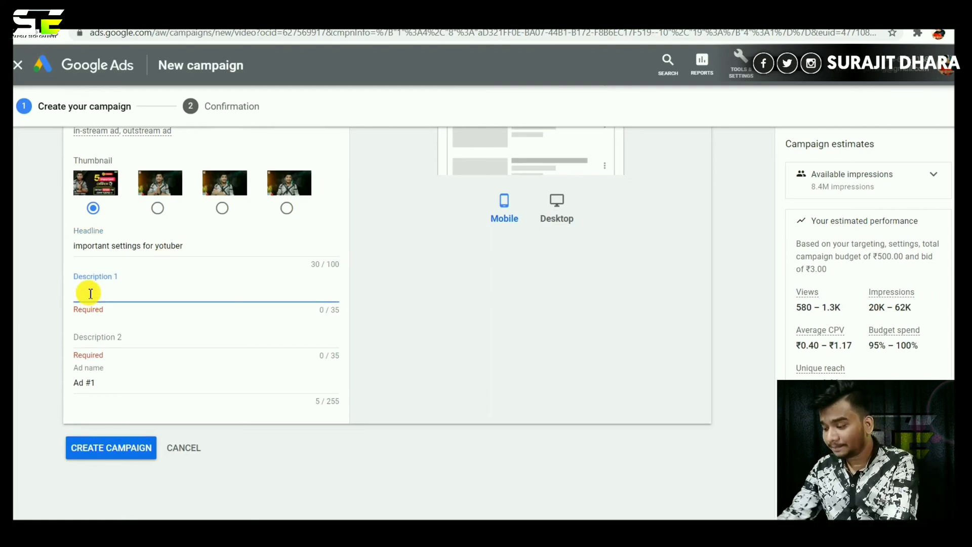
key("ctrl+v")
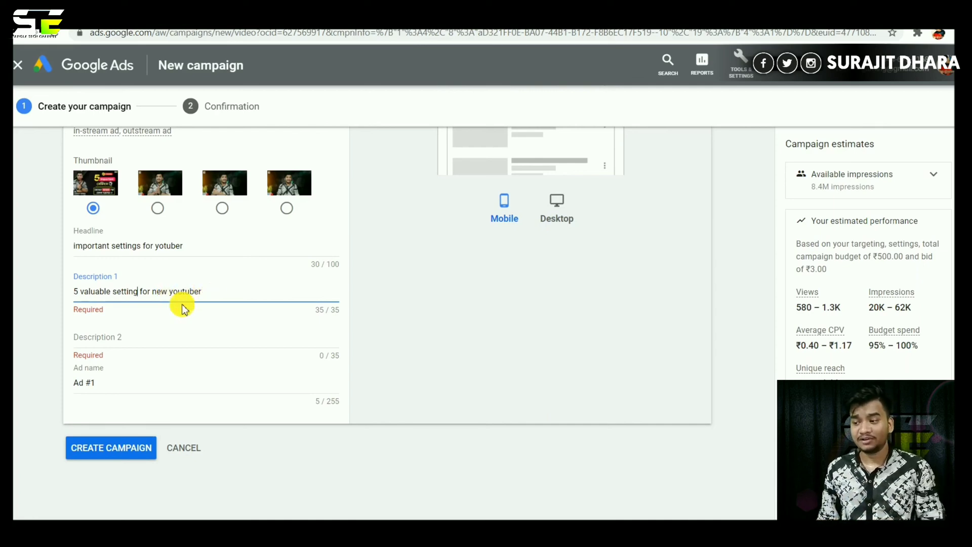
left_click(123, 334)
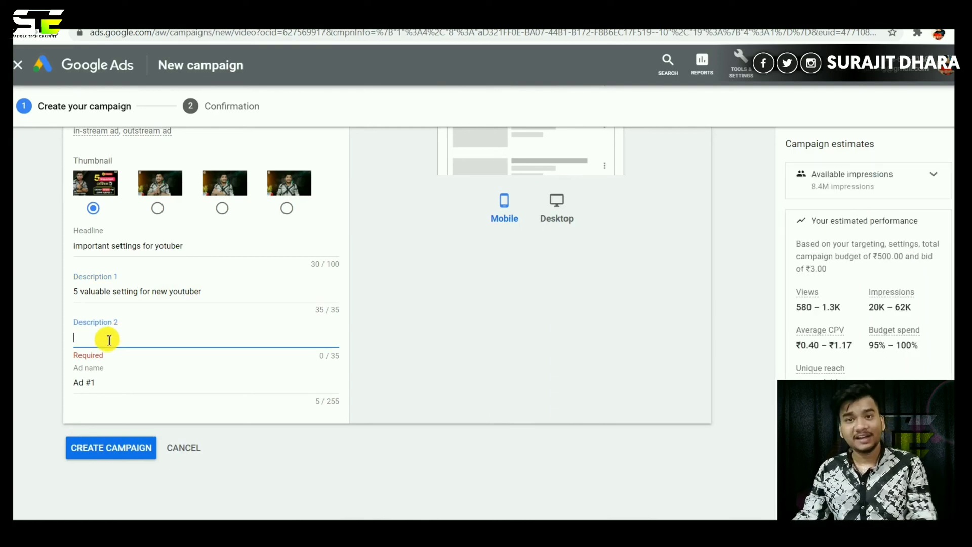
type("hide subs count")
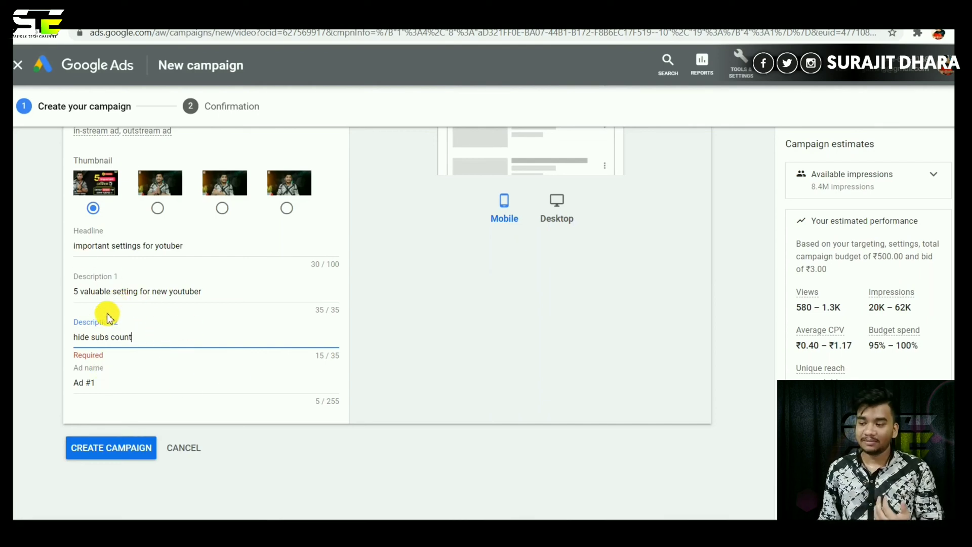
left_click(123, 383)
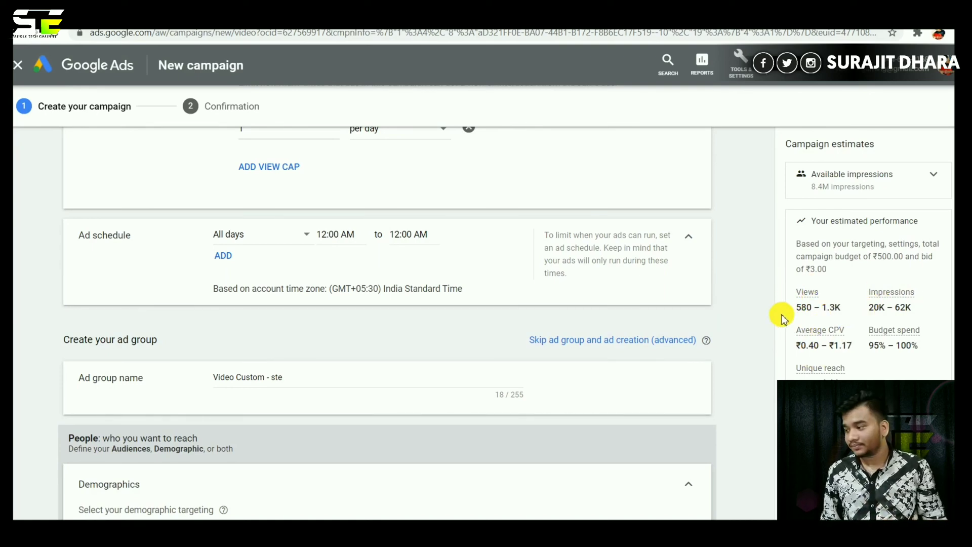
With the ad named 'Ad #1ste', create the campaign from the bottom of the form.
scroll(387, 322, "down", 15)
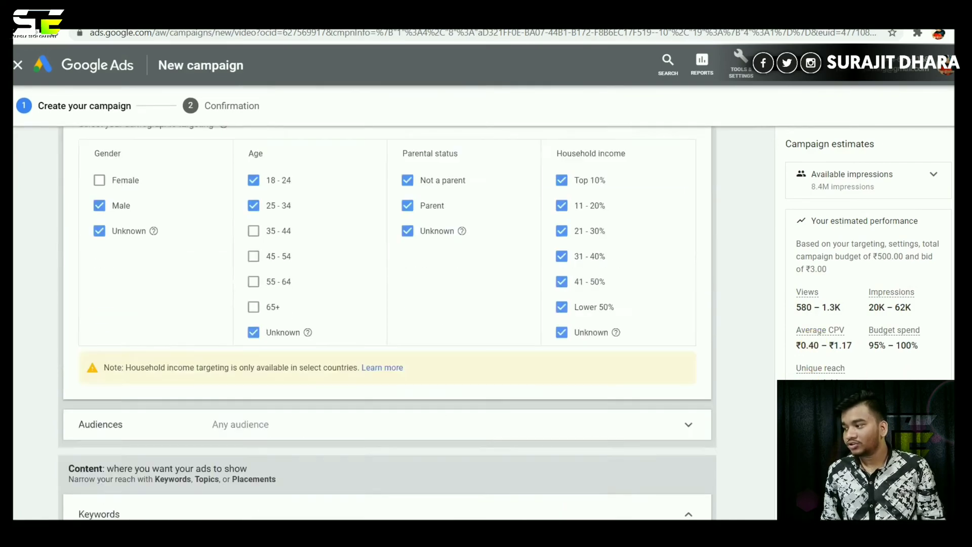
scroll(388, 322, "down", 6)
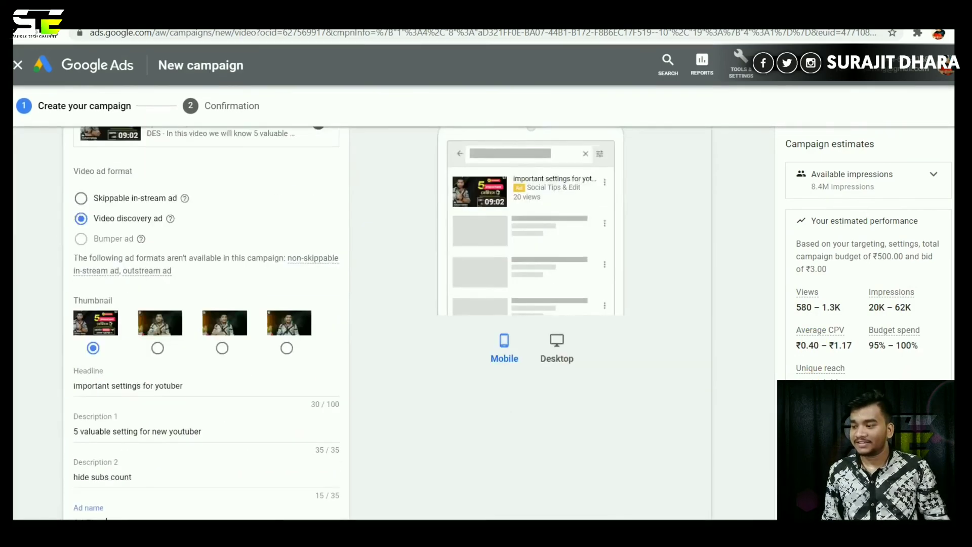
scroll(387, 322, "up", 15)
scroll(388, 322, "down", 6)
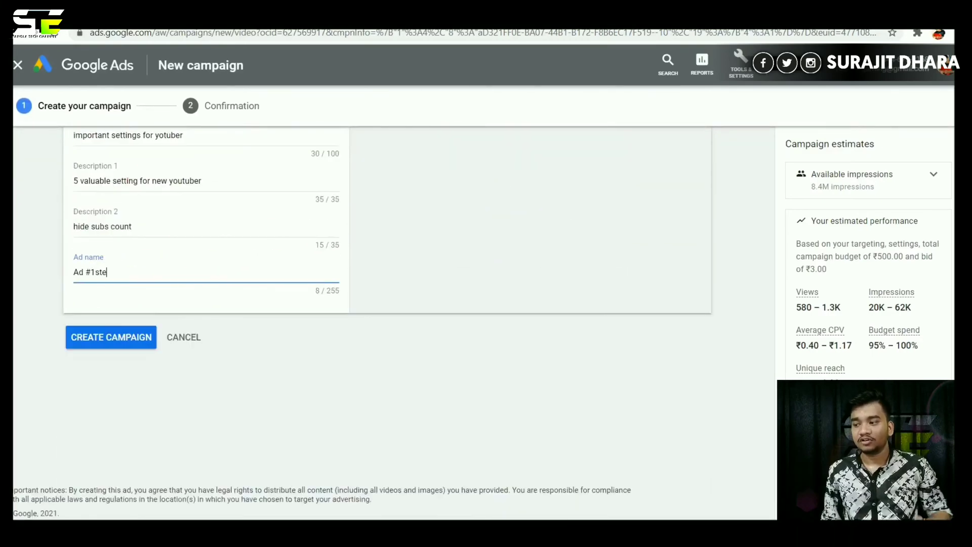
left_click(96, 337)
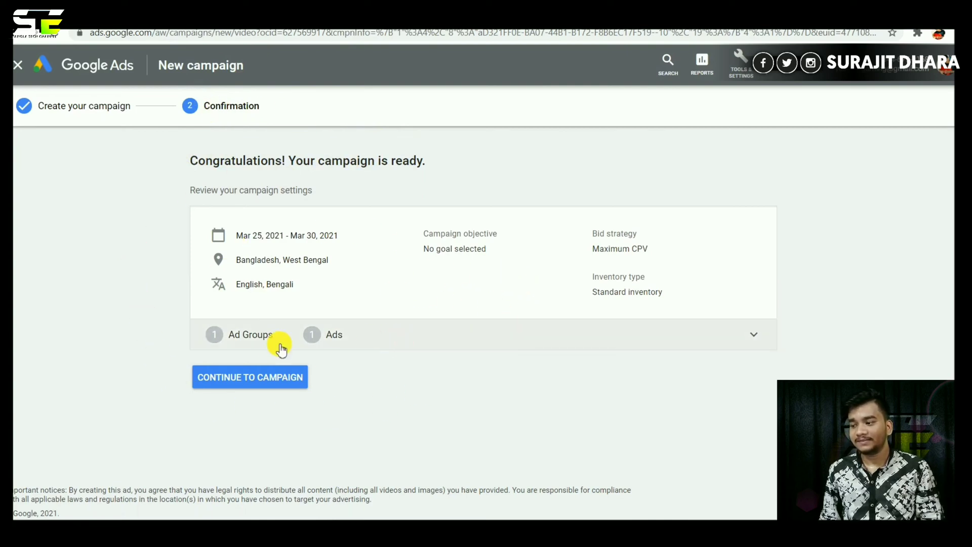
Continue to the camp2 campaign and open the Video Custom - ste ad group's ads.
left_click(257, 380)
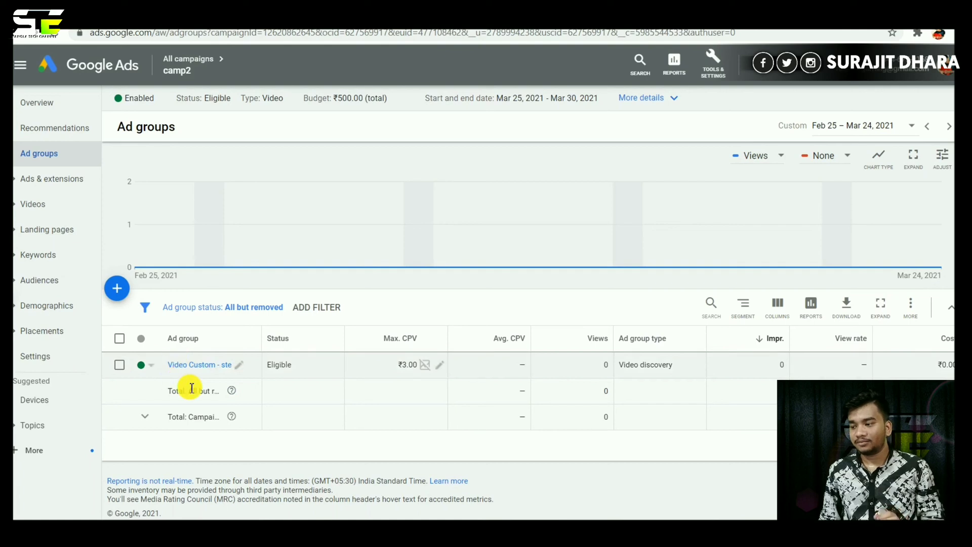
left_click(202, 366)
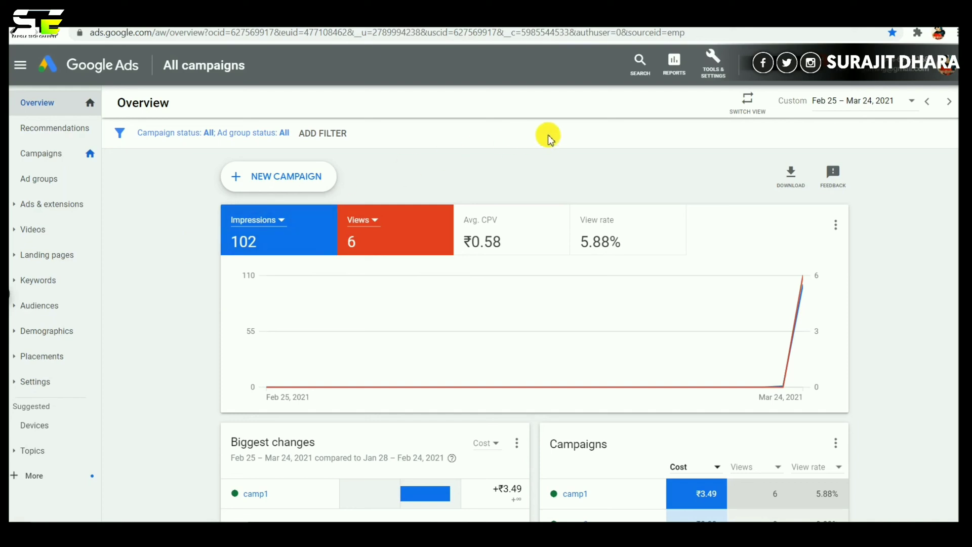
Go to the Billing summary under Tools & Settings and start a new payment.
left_click(714, 62)
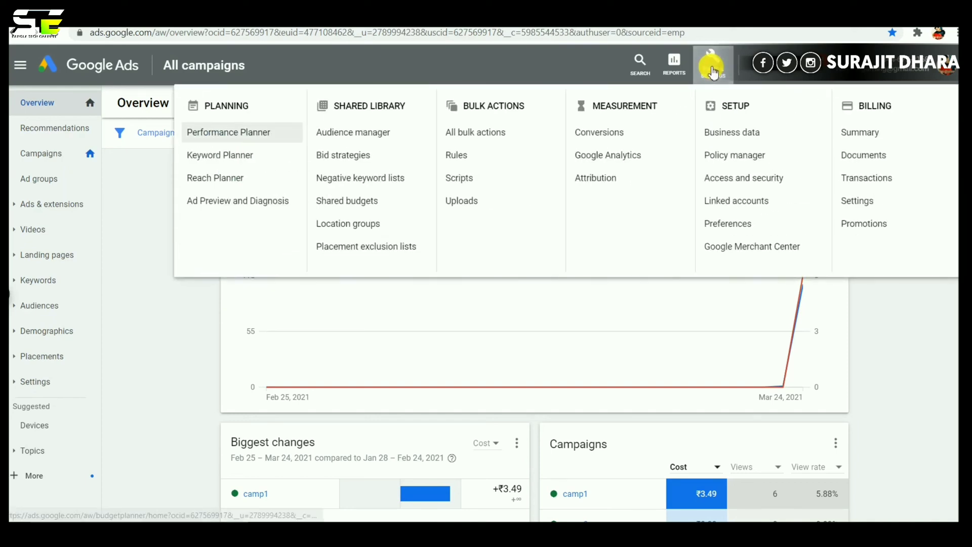
left_click(867, 134)
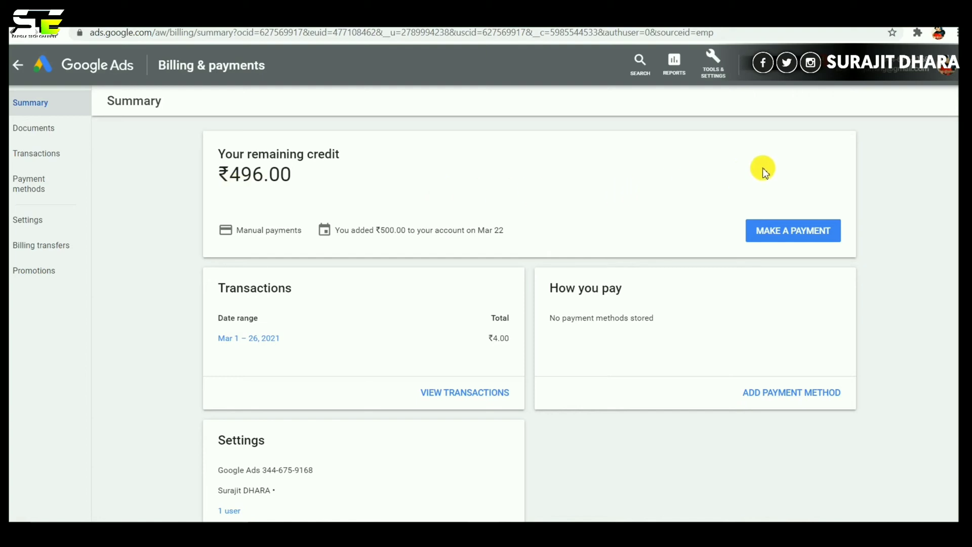
left_click(801, 233)
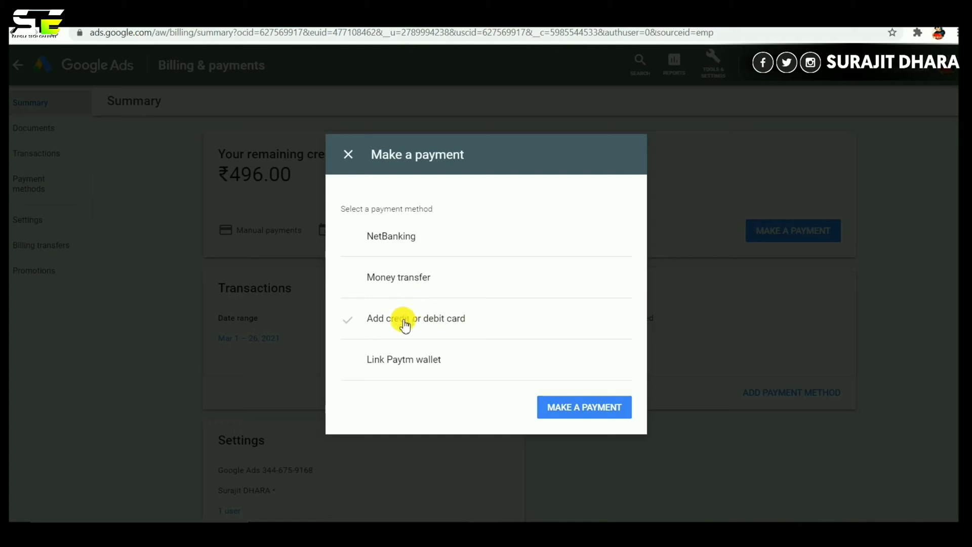
Choose to pay by credit or debit card and enter the card's expiry date and CVC.
left_click(449, 323)
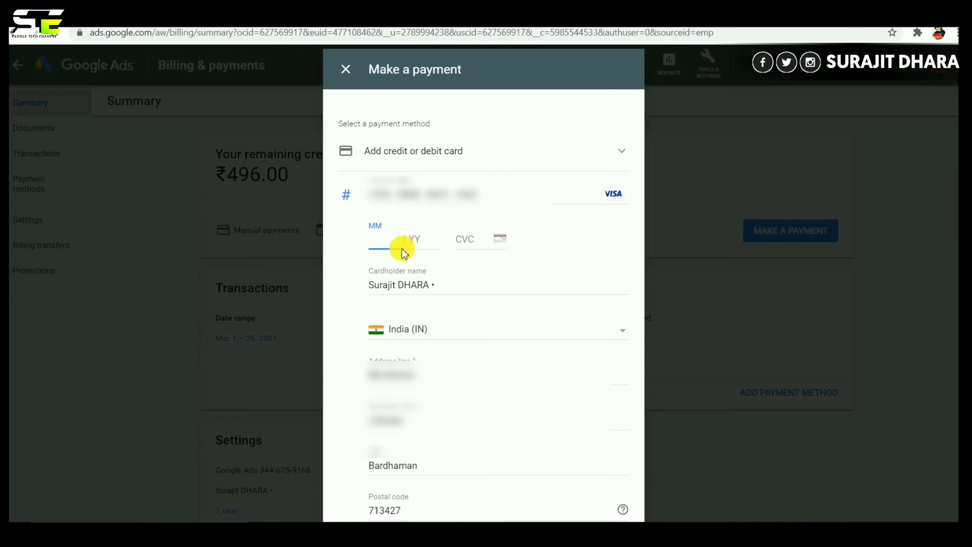
type("6 / 22")
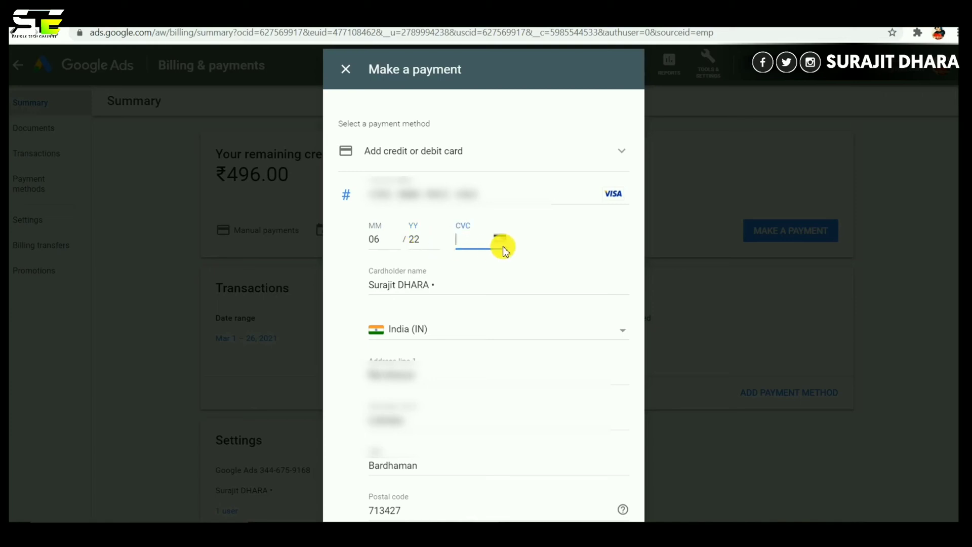
mouse_move(499, 247)
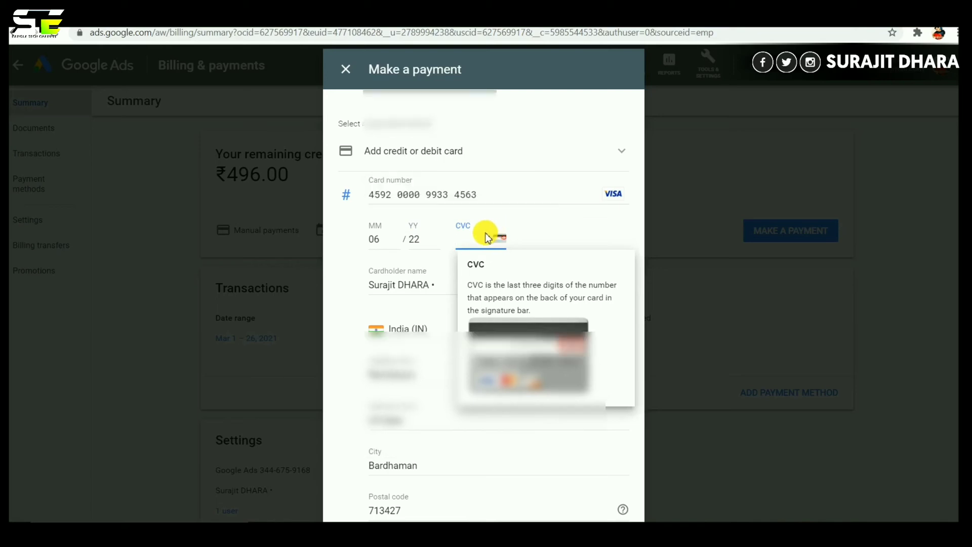
scroll(447, 368, "down", 2)
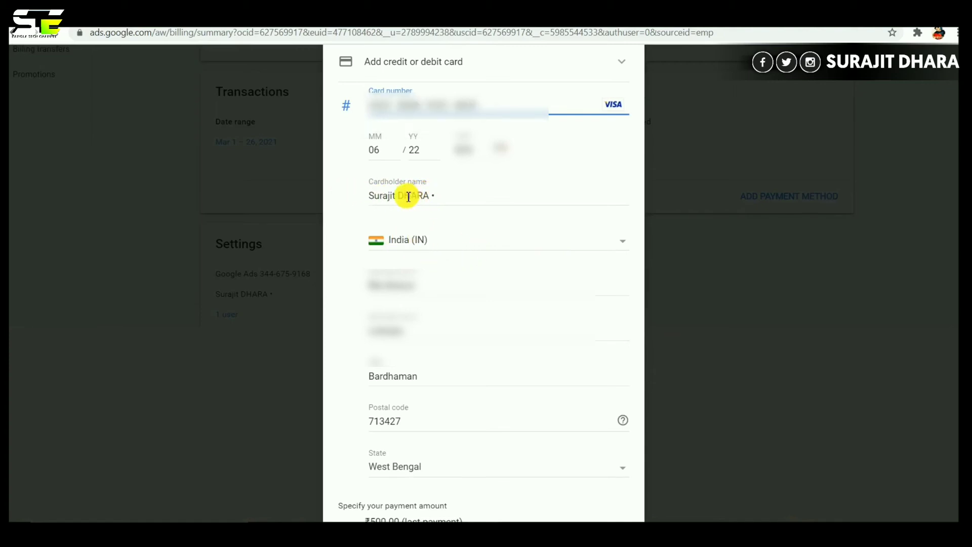
Keep India as the billing country and choose to pay a custom Other amount.
left_click(623, 245)
left_click(623, 240)
scroll(423, 191, "down", 2)
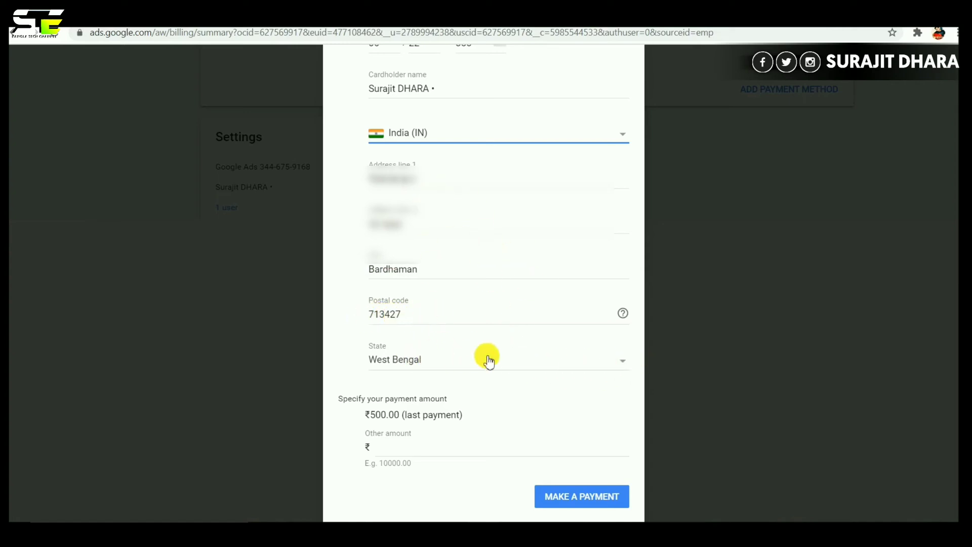
left_click(381, 448)
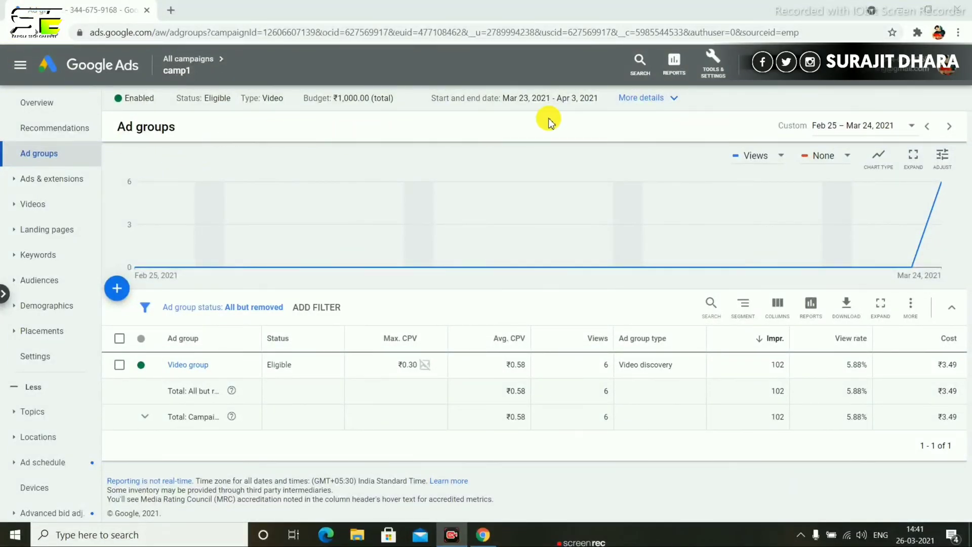
View and close the campaign's full details, then open camp2's ad groups.
left_click(651, 101)
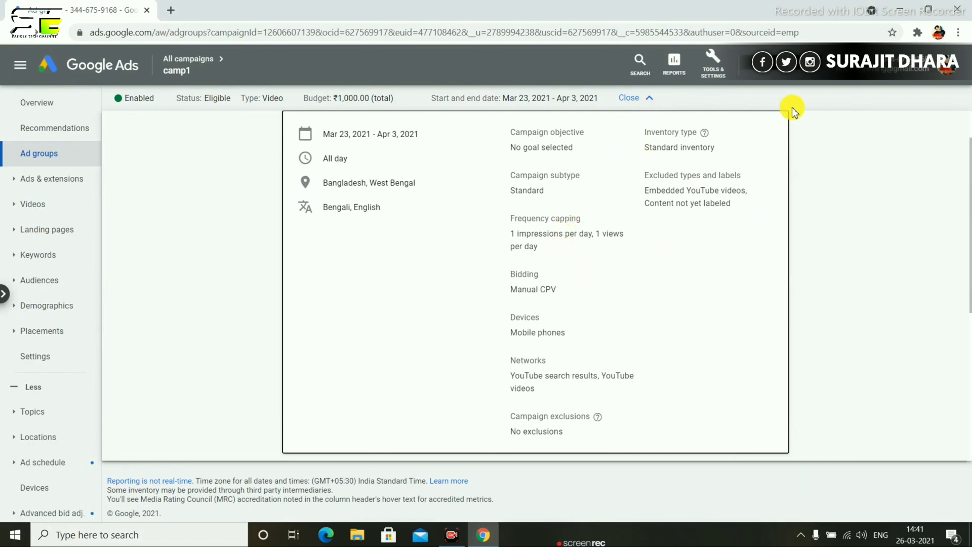
left_click(771, 104)
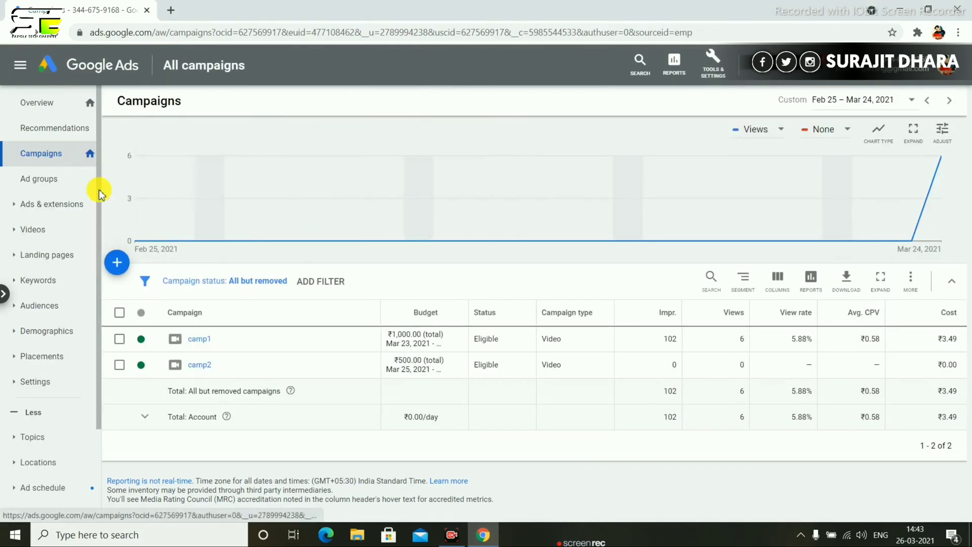
left_click(194, 368)
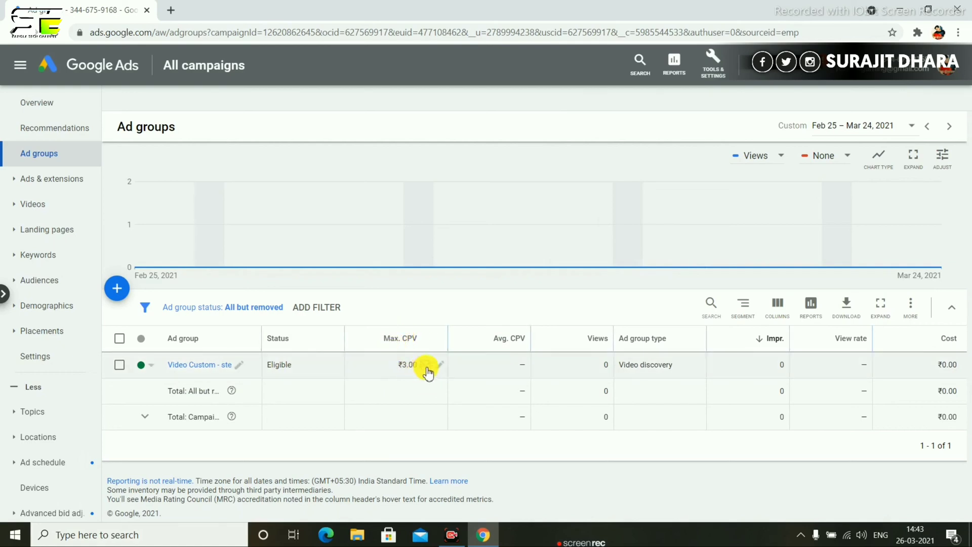
Lower the 'Video Custom - ste' ad group's Max. CPV from ₹3.00 to ₹0.25 and save it.
left_click(439, 365)
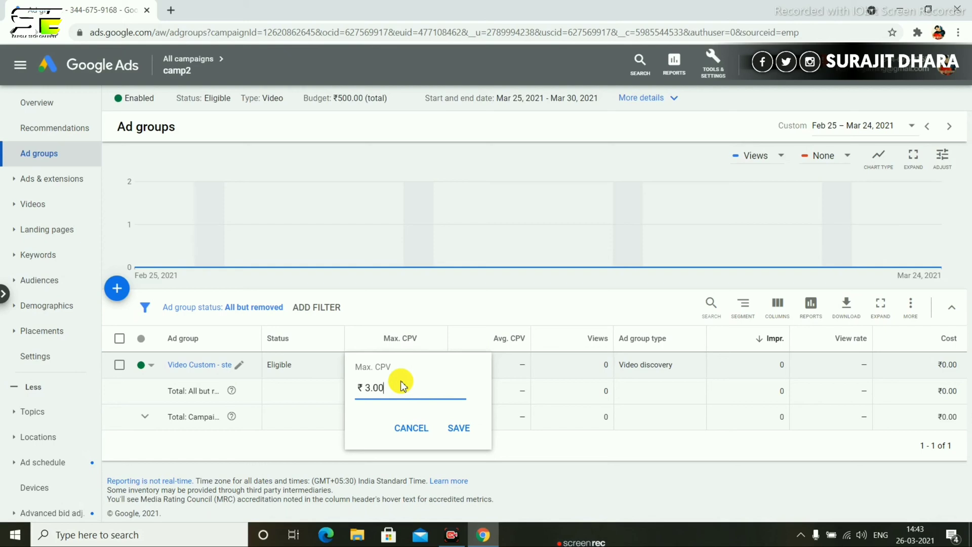
key("BackSpace")
key("BackSpace")
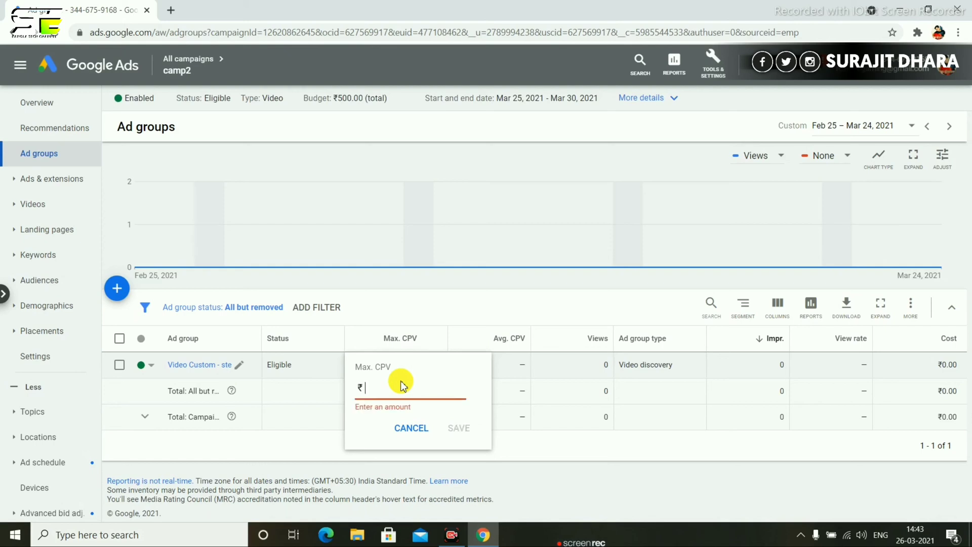
type("0.25")
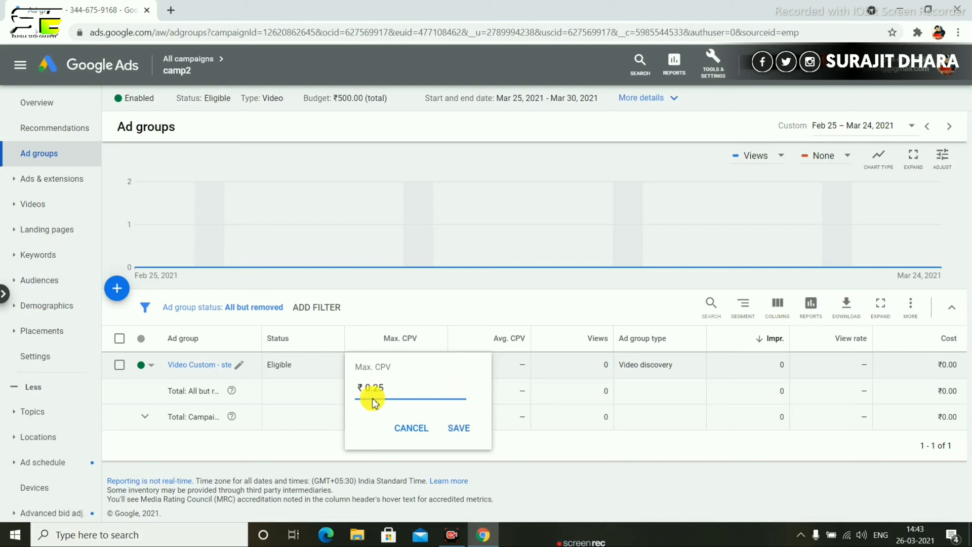
left_click(469, 435)
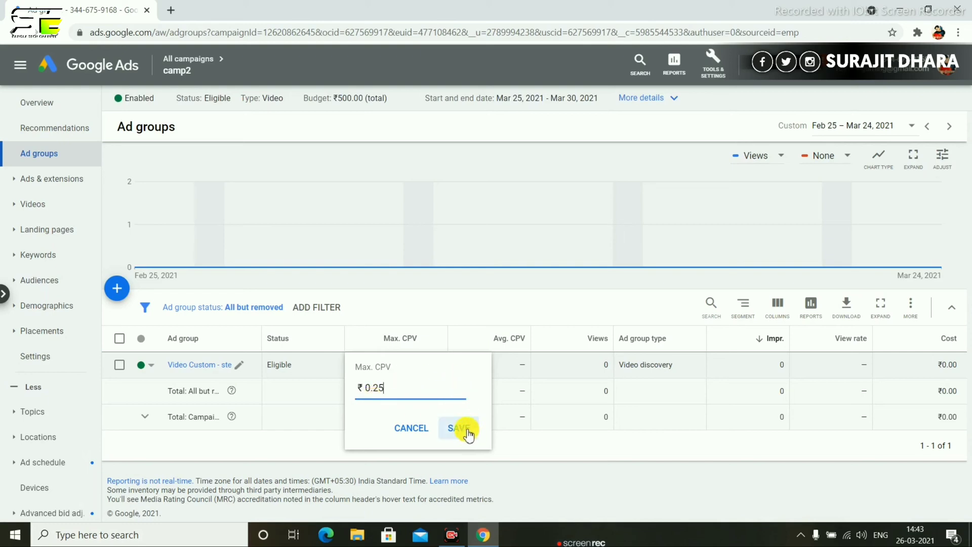
left_click(468, 433)
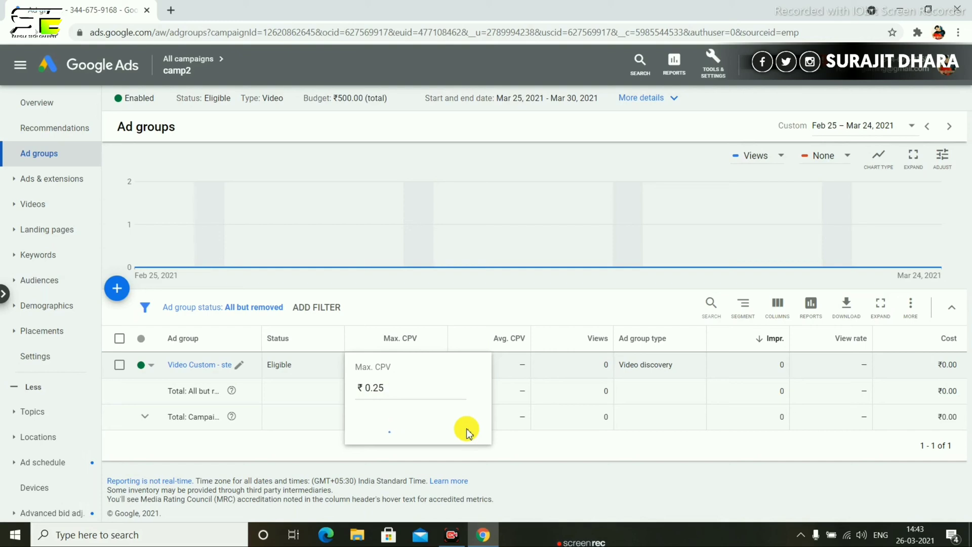